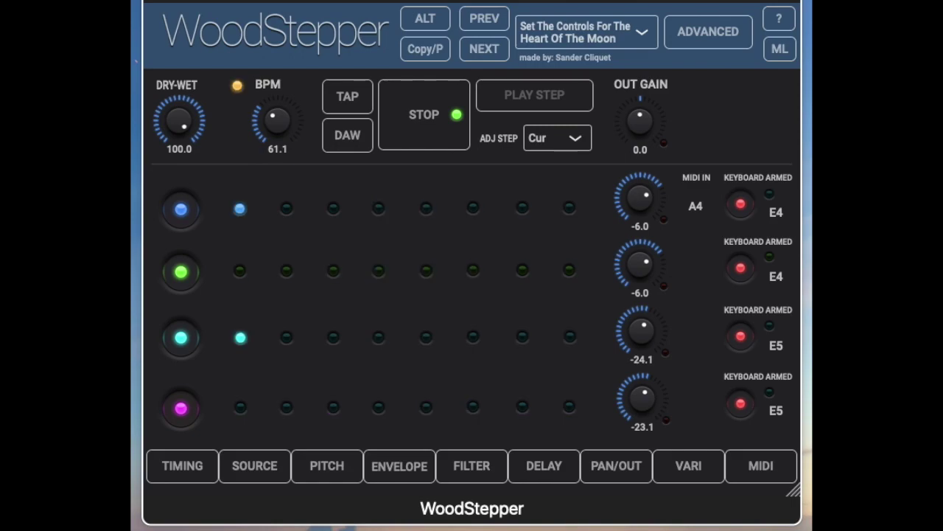
Reset the sequencer to its default preset and play the default sequence briefly.
{"action": "left_click", "coordinate": [420, 116]}
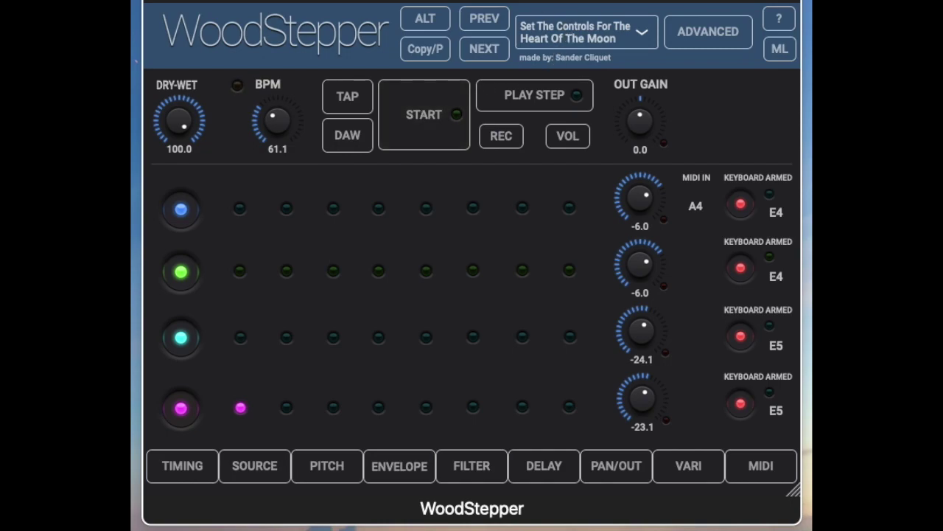
{"action": "left_click", "coordinate": [555, 43]}
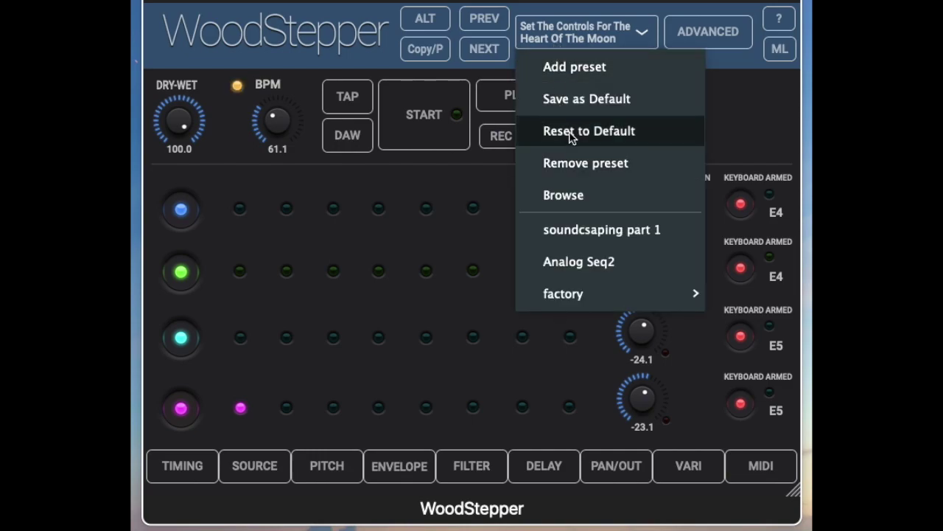
{"action": "left_click", "coordinate": [568, 136]}
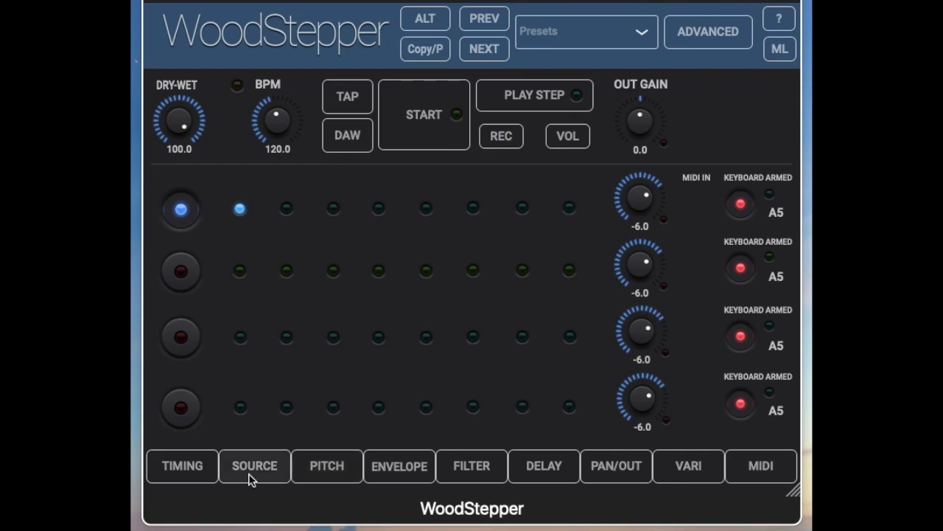
{"action": "left_click", "coordinate": [424, 125]}
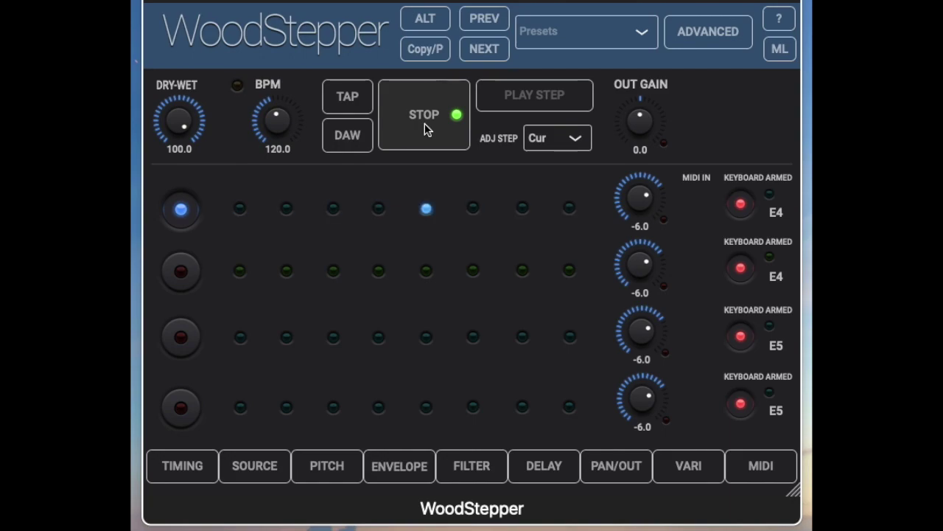
{"action": "left_click", "coordinate": [425, 123]}
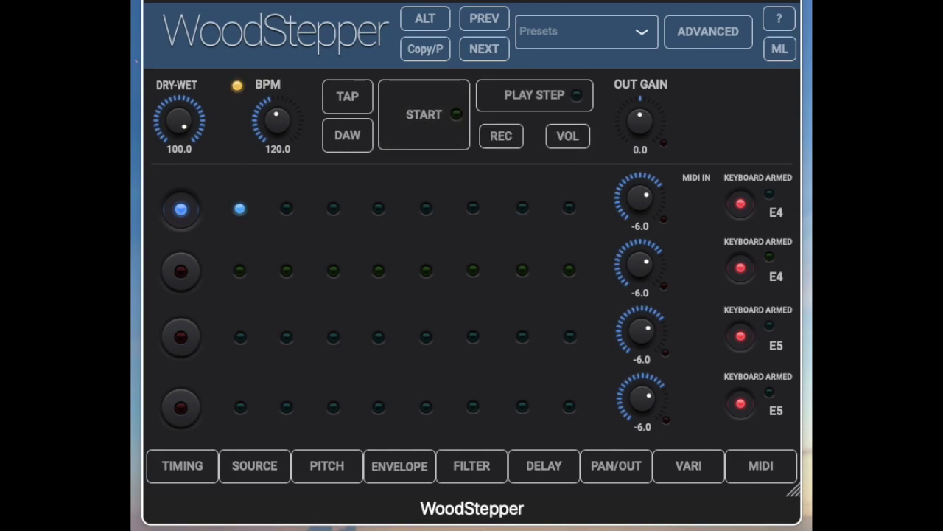
Change oscillator 1 of source 1 to a sawtooth wave and play the sequence.
{"action": "left_click", "coordinate": [259, 474]}
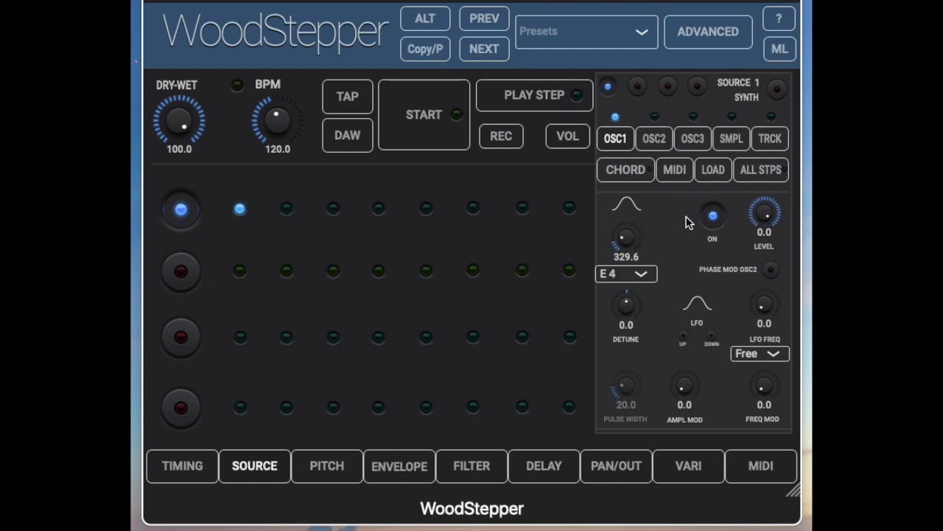
{"action": "left_click", "coordinate": [628, 208]}
{"action": "left_click", "coordinate": [628, 208]}
{"action": "left_click", "coordinate": [627, 210]}
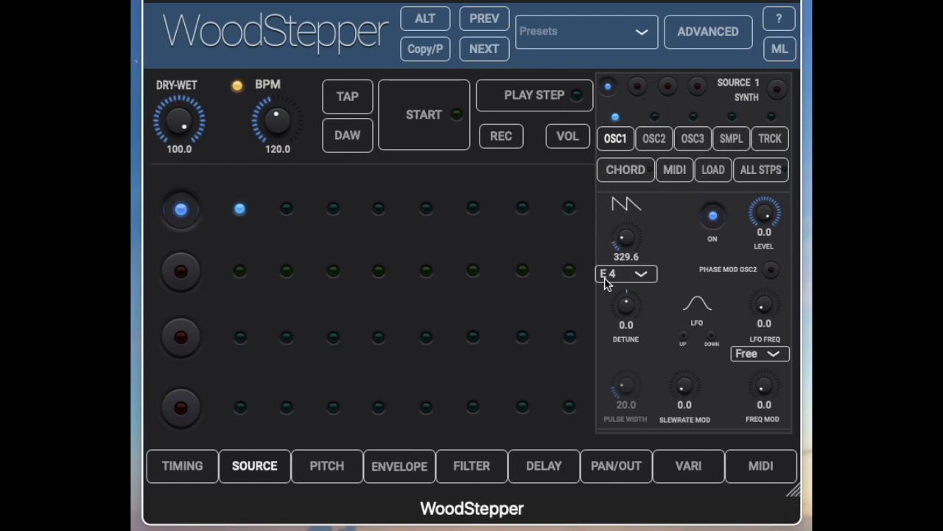
{"action": "left_click", "coordinate": [431, 123]}
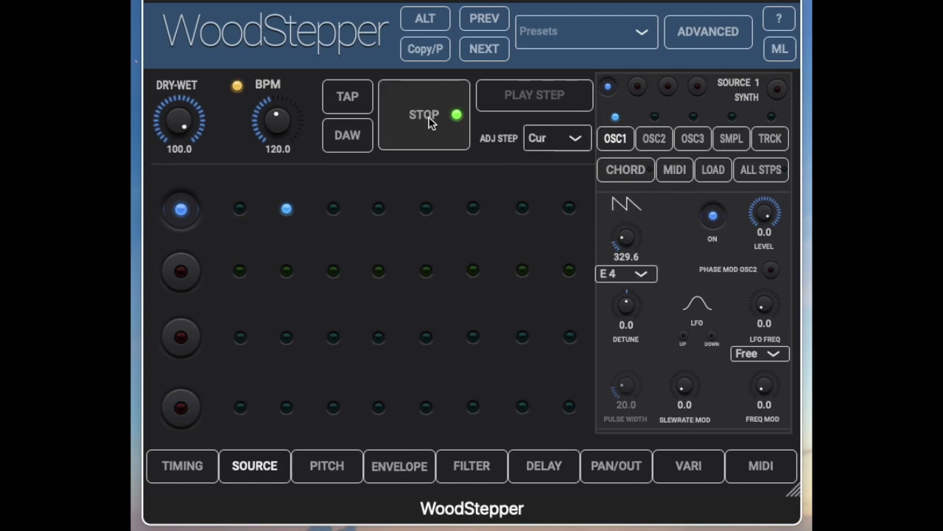
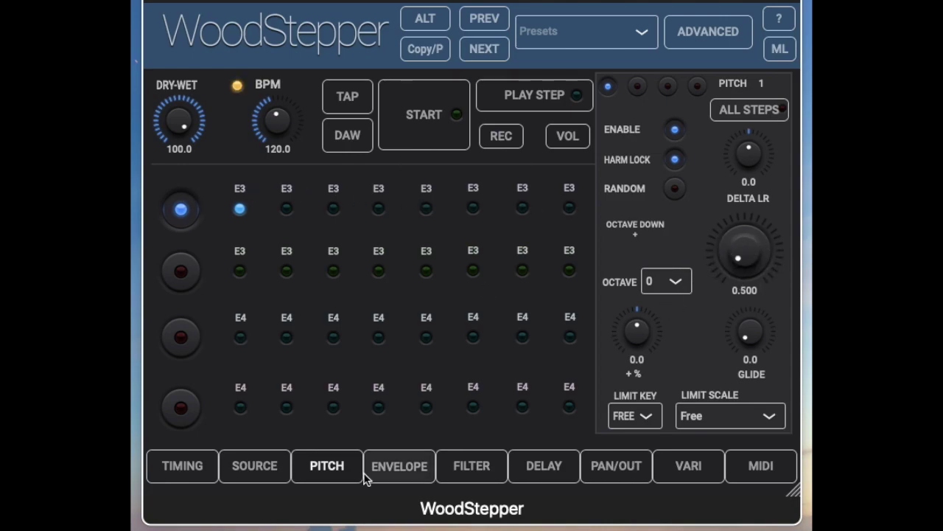
Set the first track's pitches for steps 2 to 5 to G3, A3, B3 and D4.
{"action": "left_click", "coordinate": [287, 209]}
{"action": "left_click_drag", "start_coordinate": [753, 257], "coordinate": [741, 207]}
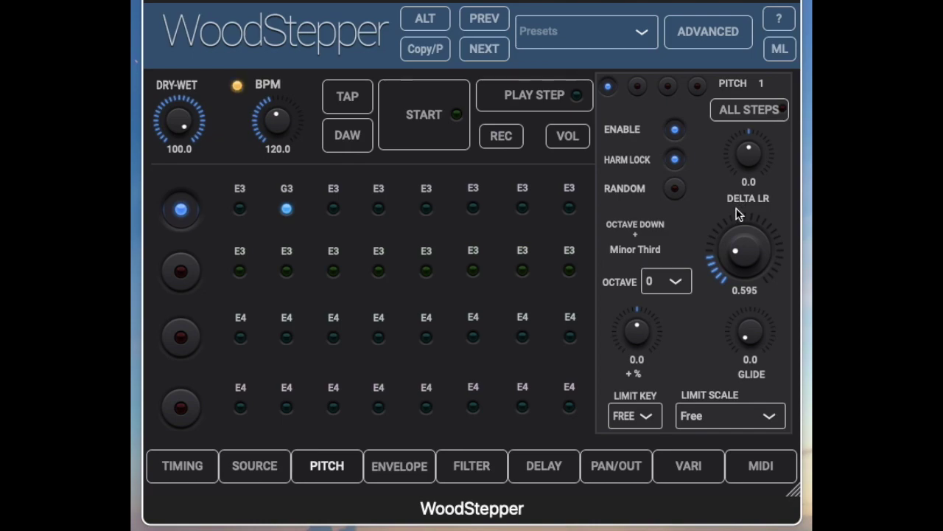
{"action": "left_click", "coordinate": [334, 210]}
{"action": "left_click_drag", "start_coordinate": [766, 255], "coordinate": [727, 154]}
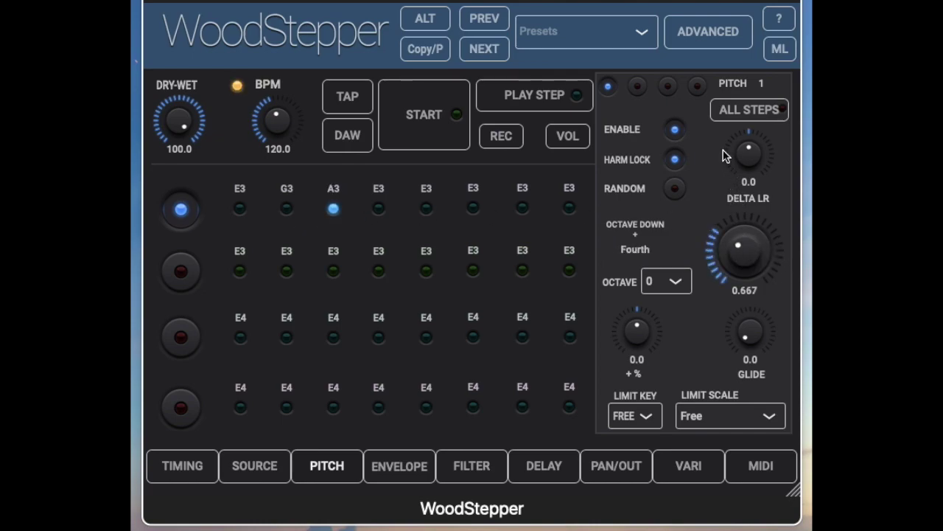
{"action": "left_click", "coordinate": [384, 210]}
{"action": "left_click_drag", "start_coordinate": [751, 258], "coordinate": [726, 125]}
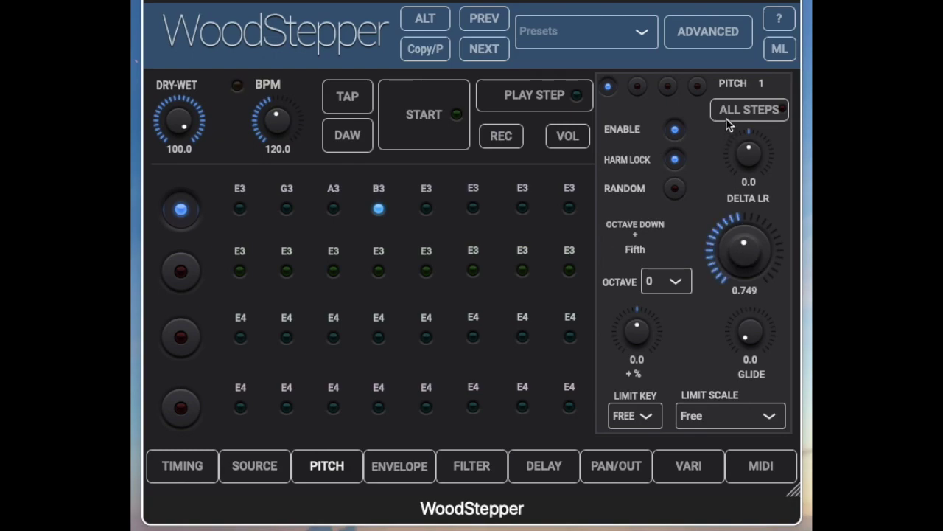
{"action": "left_click", "coordinate": [426, 211]}
{"action": "left_click_drag", "start_coordinate": [756, 257], "coordinate": [734, 76]}
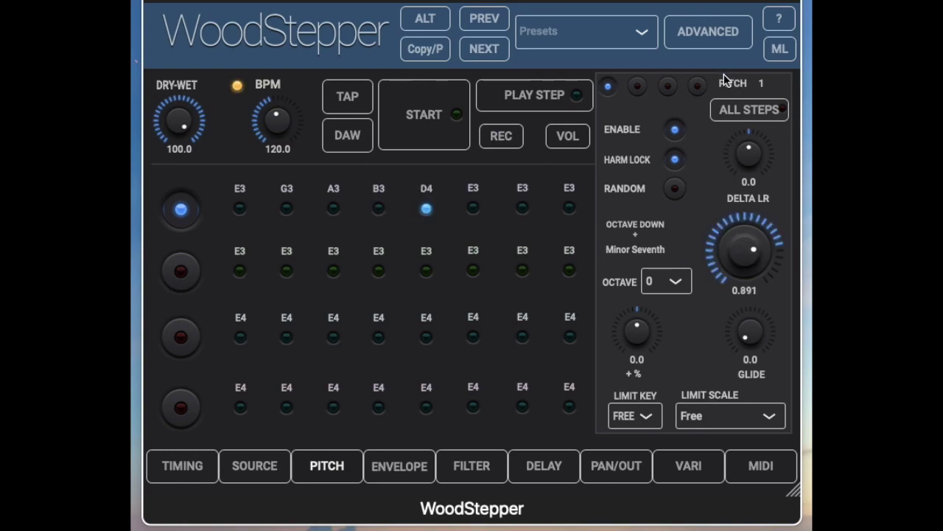
Set the first track's pitches for steps 6 to 8 to G3, C4 and A3.
{"action": "left_click", "coordinate": [473, 208]}
{"action": "left_click_drag", "start_coordinate": [729, 250], "coordinate": [658, 193]}
{"action": "left_click", "coordinate": [522, 209]}
{"action": "left_click_drag", "start_coordinate": [719, 259], "coordinate": [719, 146]}
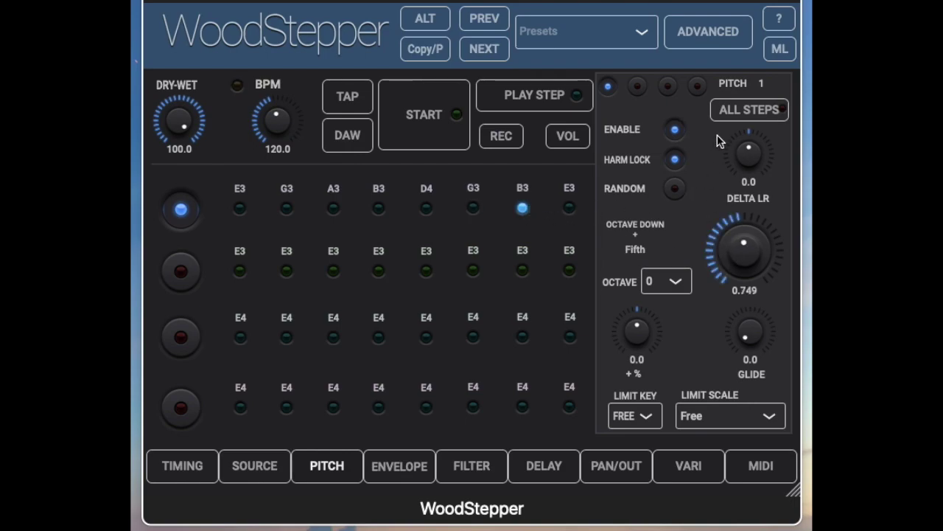
{"action": "left_click", "coordinate": [570, 208]}
{"action": "left_click_drag", "start_coordinate": [691, 263], "coordinate": [722, 179]}
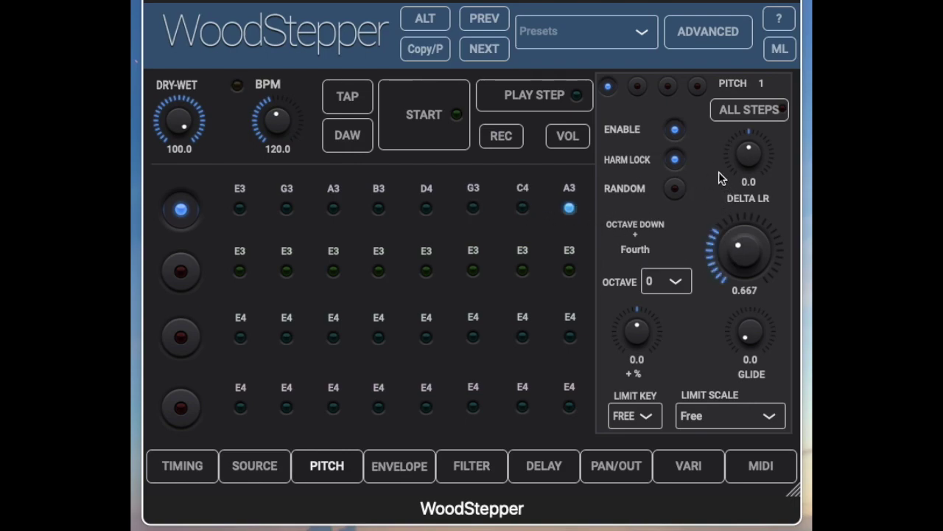
Play the melody twice to listen to it, and close the pitch settings.
{"action": "left_click", "coordinate": [434, 120]}
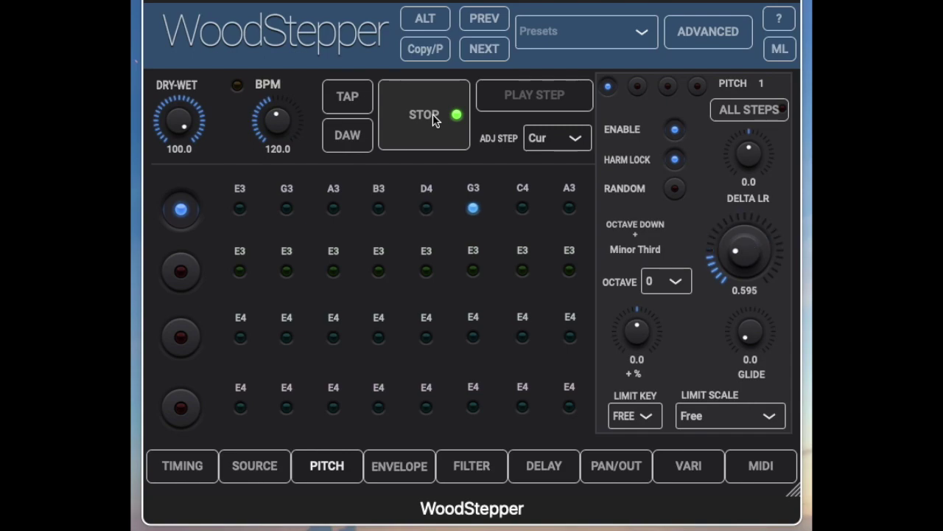
{"action": "left_click", "coordinate": [433, 120]}
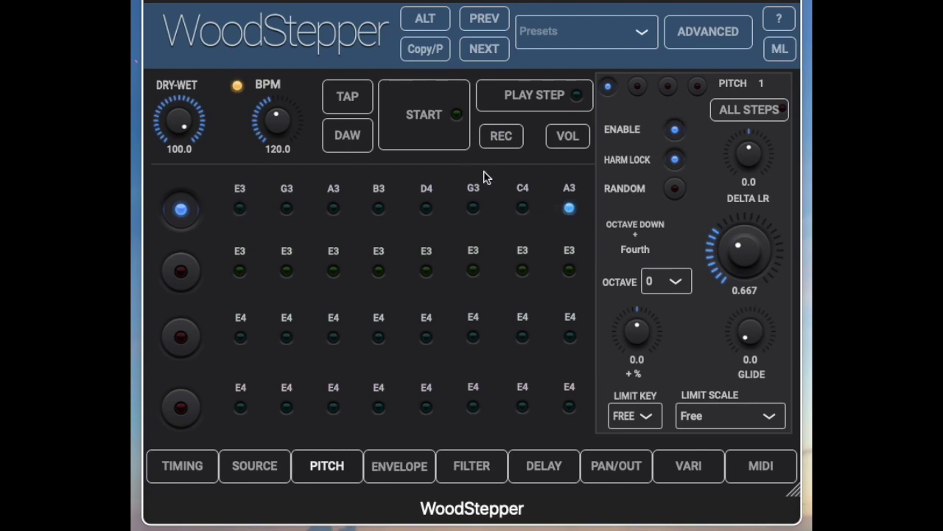
{"action": "left_click", "coordinate": [424, 122]}
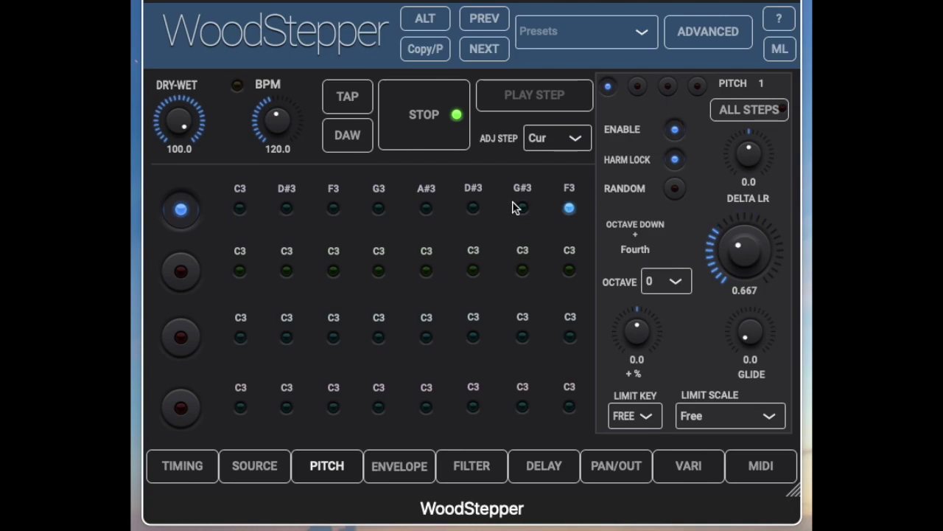
{"action": "left_click", "coordinate": [424, 130]}
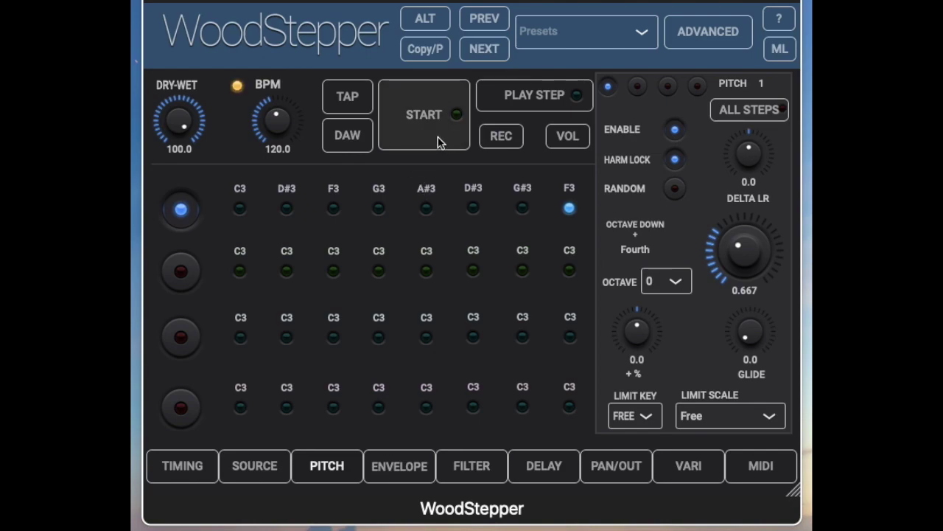
{"action": "left_click", "coordinate": [319, 474]}
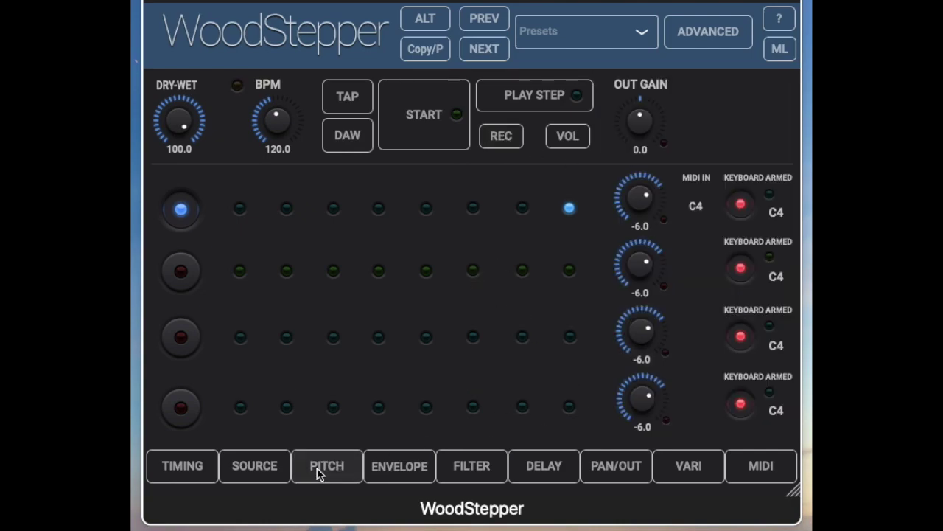
In the first track's envelope settings, set the gain of step 2 to -17.5 dB and lower the gain of step 4.
{"action": "left_click", "coordinate": [410, 472]}
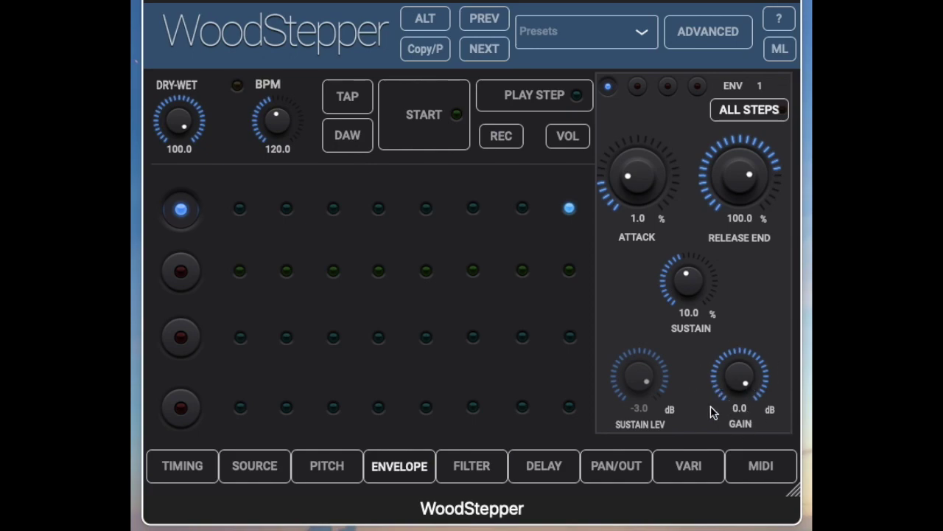
{"action": "left_click", "coordinate": [287, 210]}
{"action": "left_click_drag", "start_coordinate": [739, 379], "coordinate": [739, 446]}
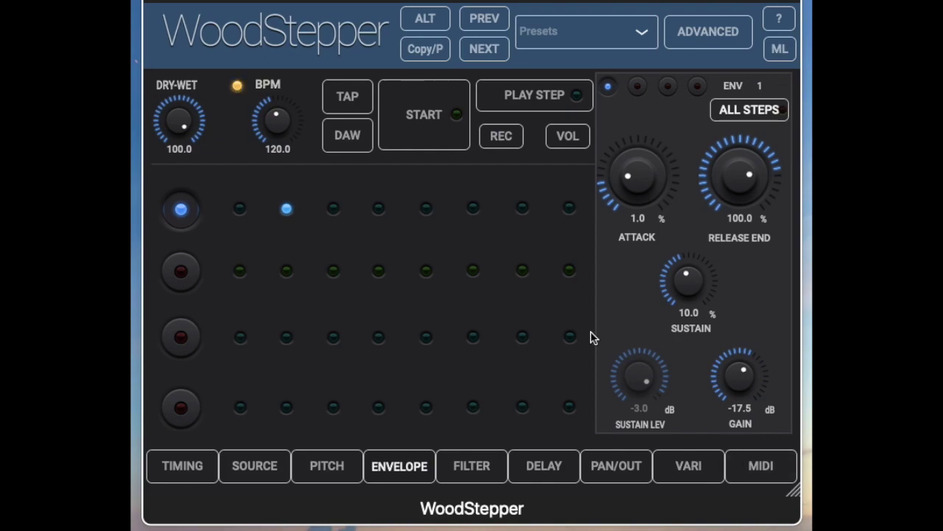
{"action": "left_click", "coordinate": [380, 210]}
{"action": "left_click_drag", "start_coordinate": [745, 376], "coordinate": [745, 437]}
Set the first track's envelope gain to -31.5 dB on all steps, and restore steps 1 and 5 to 0 dB.
{"action": "left_click", "coordinate": [473, 210]}
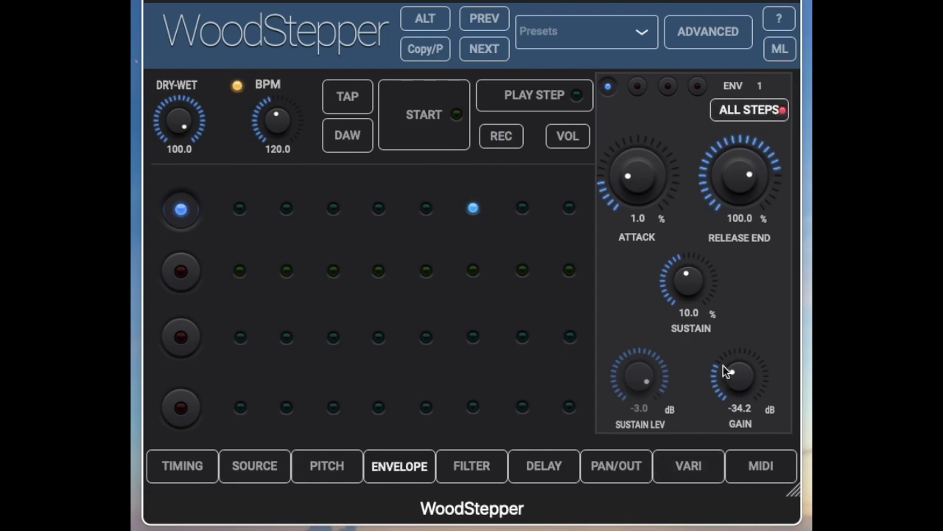
{"action": "left_click_drag", "start_coordinate": [732, 389], "coordinate": [728, 374]}
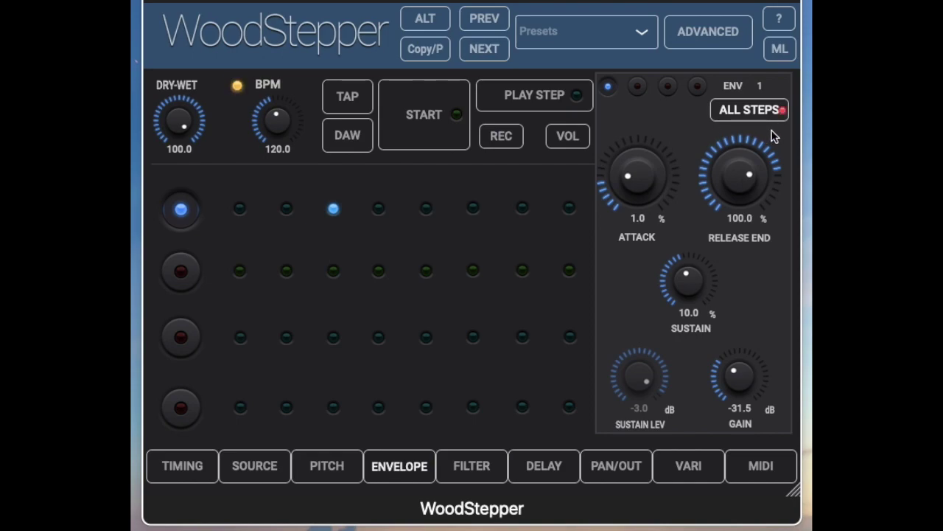
{"action": "left_click", "coordinate": [241, 210]}
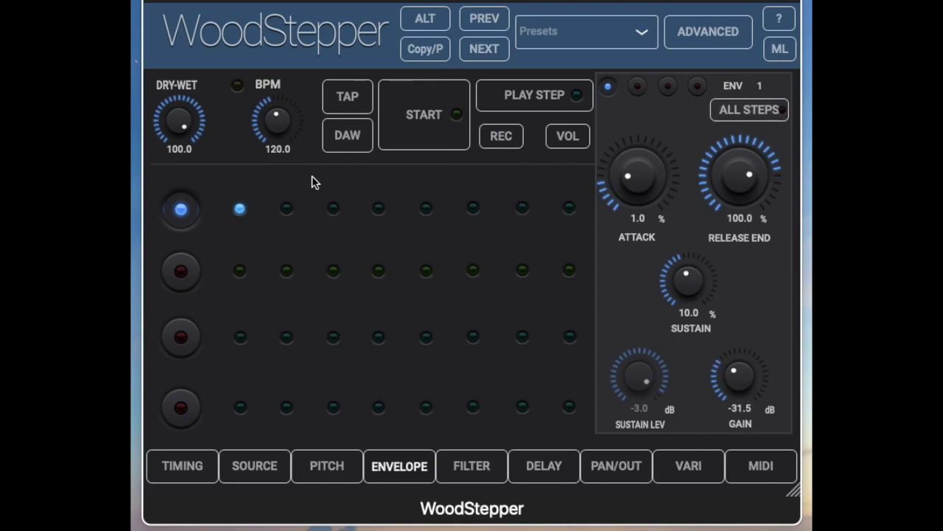
{"action": "double_click", "coordinate": [736, 379]}
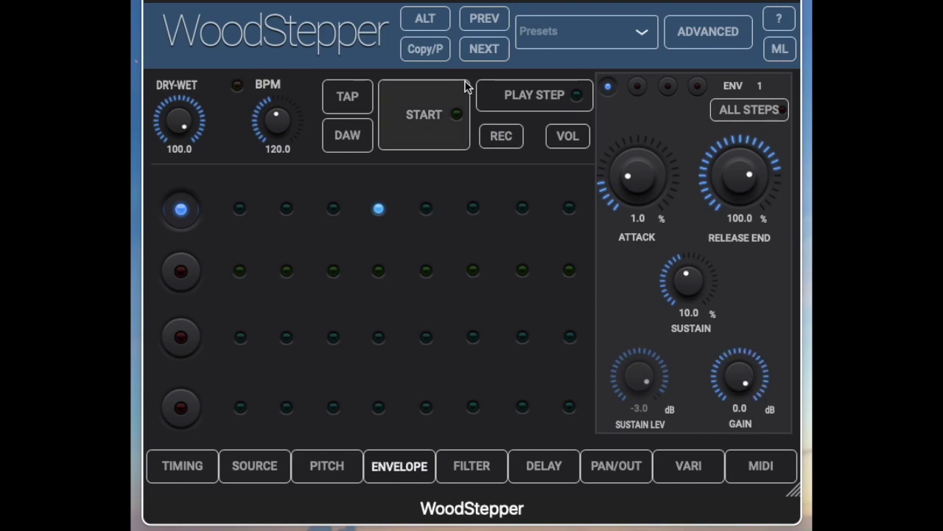
{"action": "left_click_drag", "start_coordinate": [739, 388], "coordinate": [741, 420]}
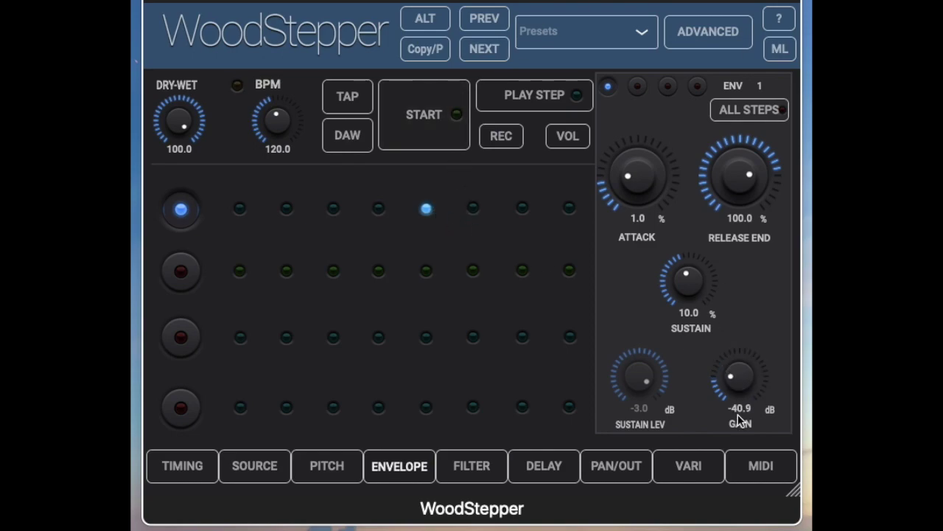
{"action": "double_click", "coordinate": [738, 378]}
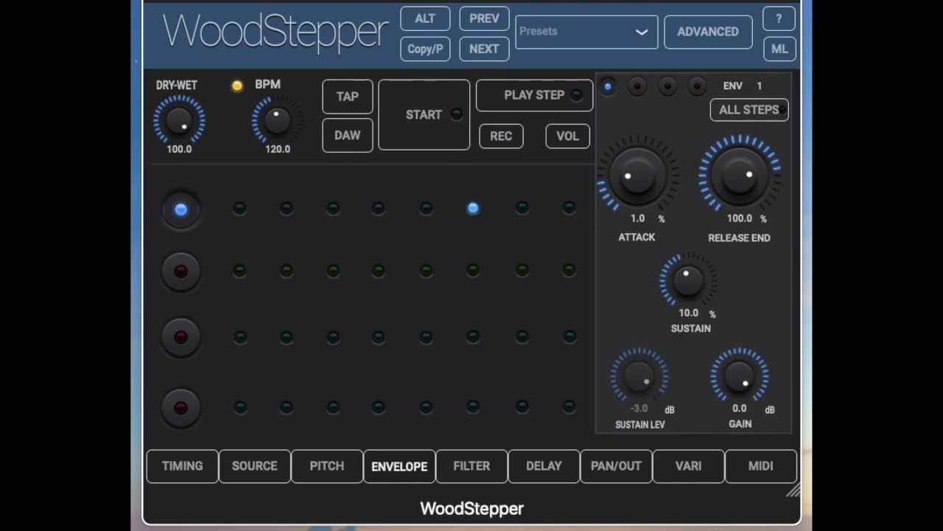
During playback, vary the release end of individual steps and set the first track's envelope gain to -1.9 dB on all steps.
{"action": "left_click", "coordinate": [446, 120]}
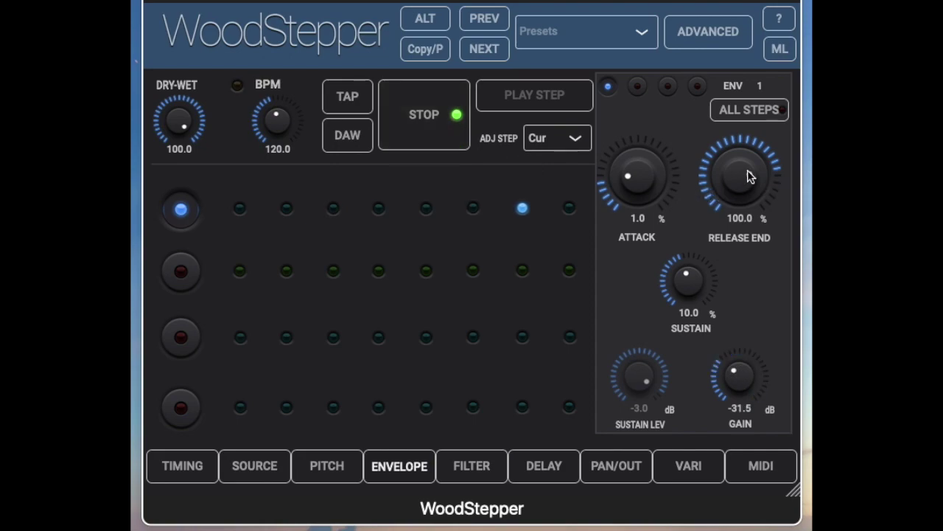
{"action": "scroll", "coordinate": [744, 194], "scroll_direction": "down", "scroll_amount": 4}
{"action": "scroll", "coordinate": [744, 194], "scroll_direction": "down", "scroll_amount": 1}
{"action": "scroll", "coordinate": [743, 198], "scroll_direction": "up", "scroll_amount": 5}
{"action": "left_click", "coordinate": [749, 109]}
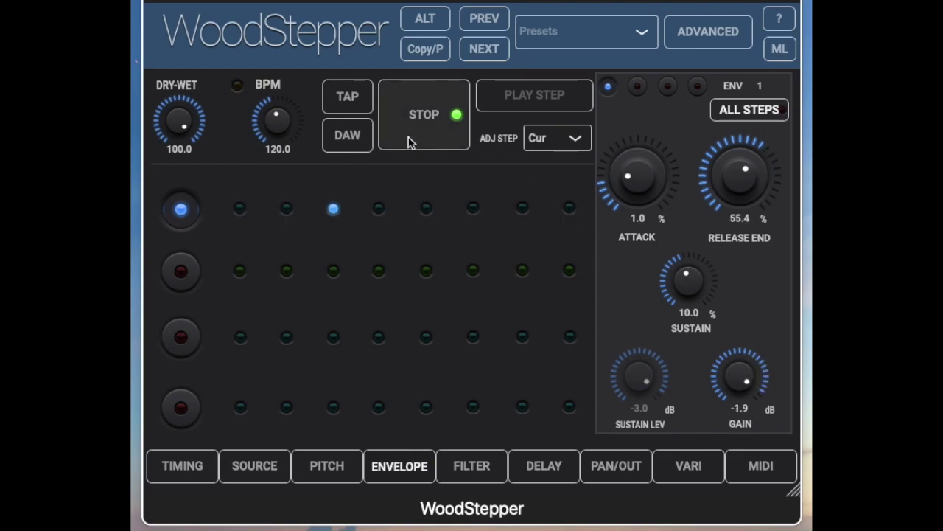
Raise the tempo to 219 BPM, set the release end to 19.3% on all steps, and stop playback.
{"action": "left_click_drag", "start_coordinate": [274, 126], "coordinate": [269, 95]}
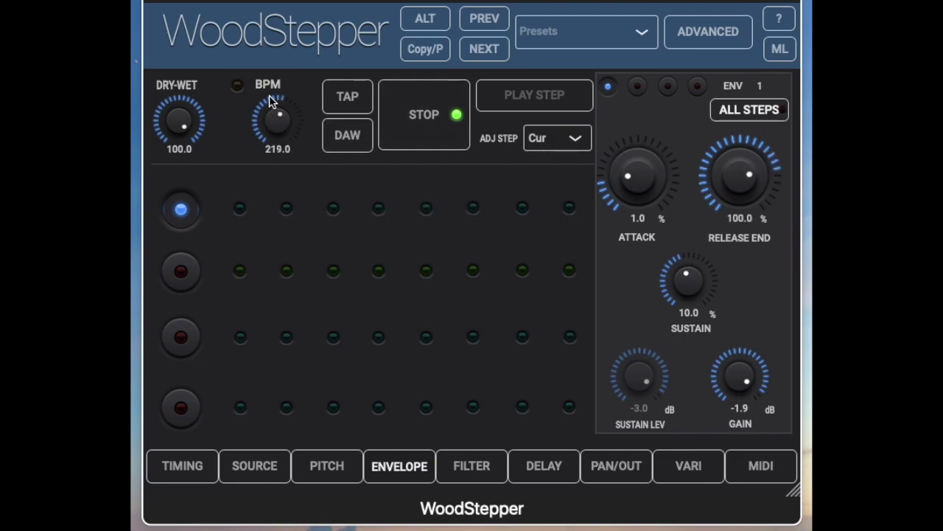
{"action": "mouse_move", "coordinate": [744, 188]}
{"action": "left_mouse_down"}
{"action": "mouse_move", "coordinate": [738, 219]}
{"action": "mouse_move", "coordinate": [740, 199]}
{"action": "left_mouse_up"}
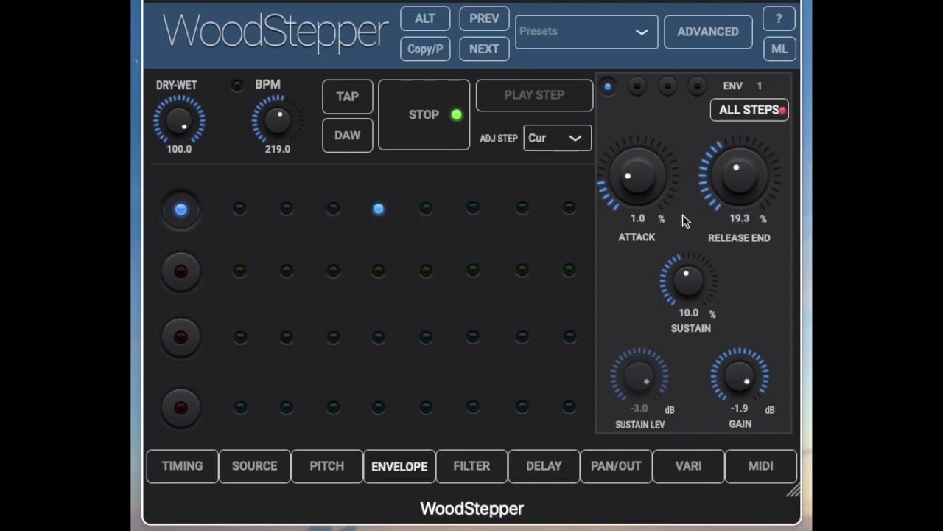
{"action": "left_click", "coordinate": [432, 137]}
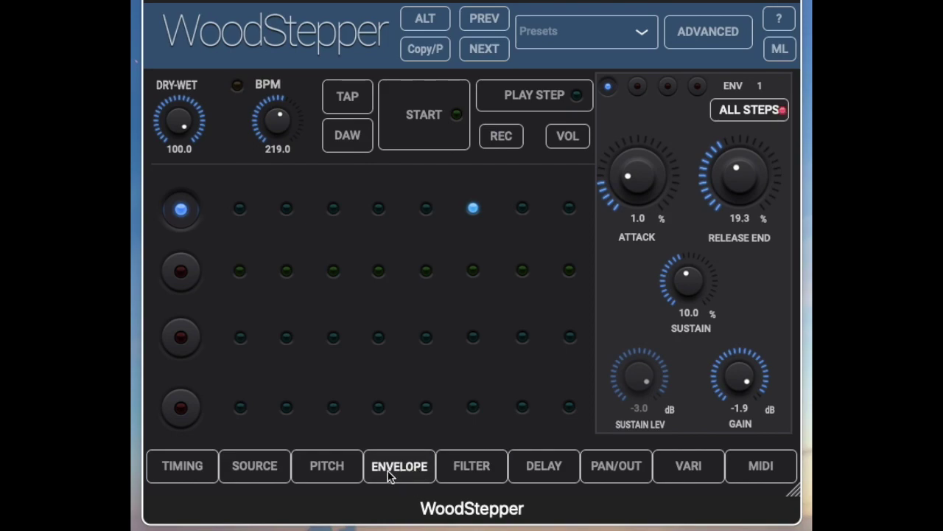
Show the step volumes and set the first track's step 5 to -9 dB and step 2 to -15 dB.
{"action": "left_click", "coordinate": [569, 142]}
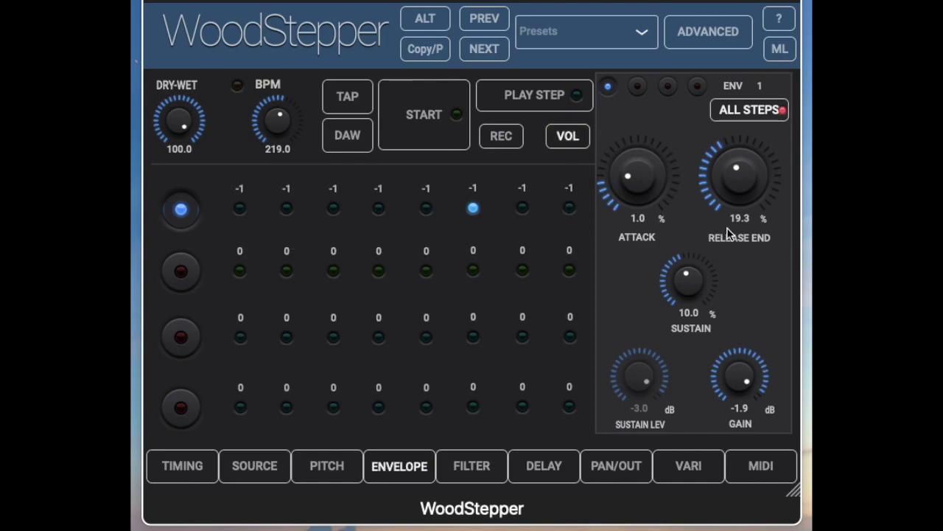
{"action": "left_click", "coordinate": [430, 212]}
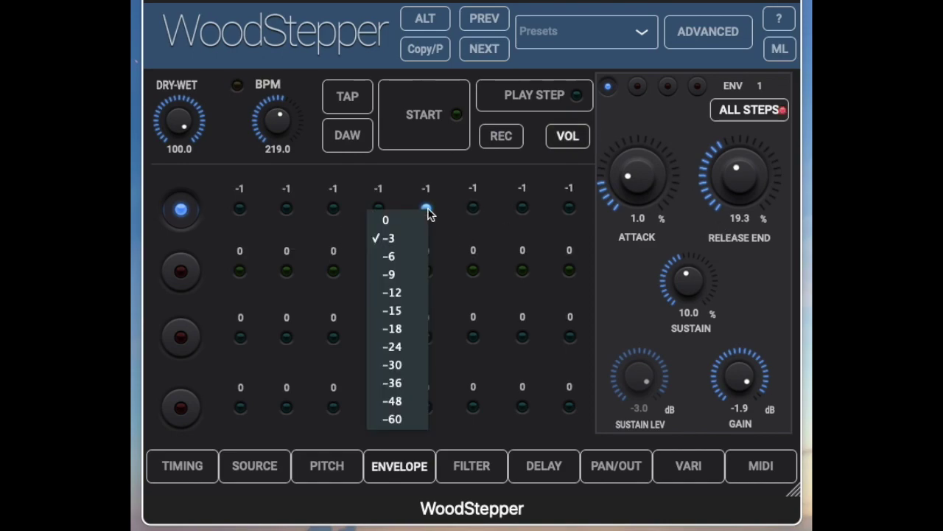
{"action": "left_click", "coordinate": [394, 273]}
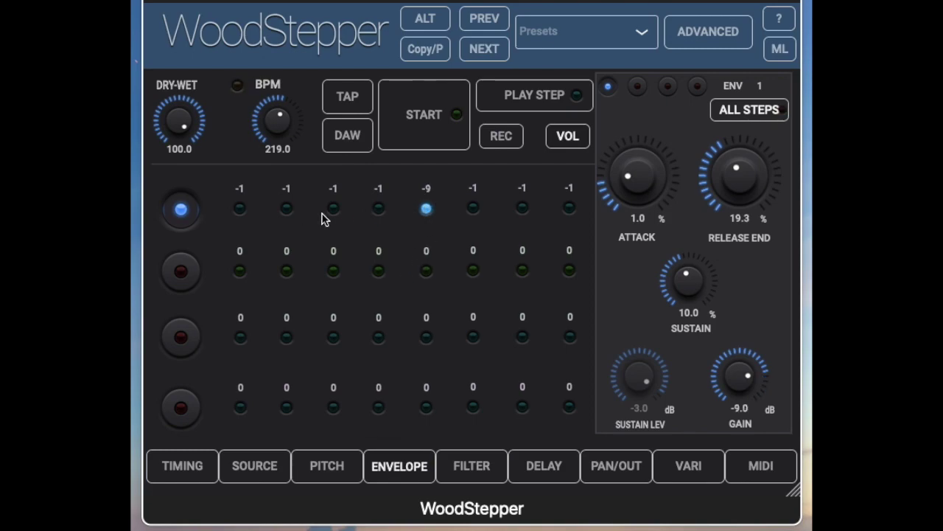
{"action": "left_click", "coordinate": [287, 213]}
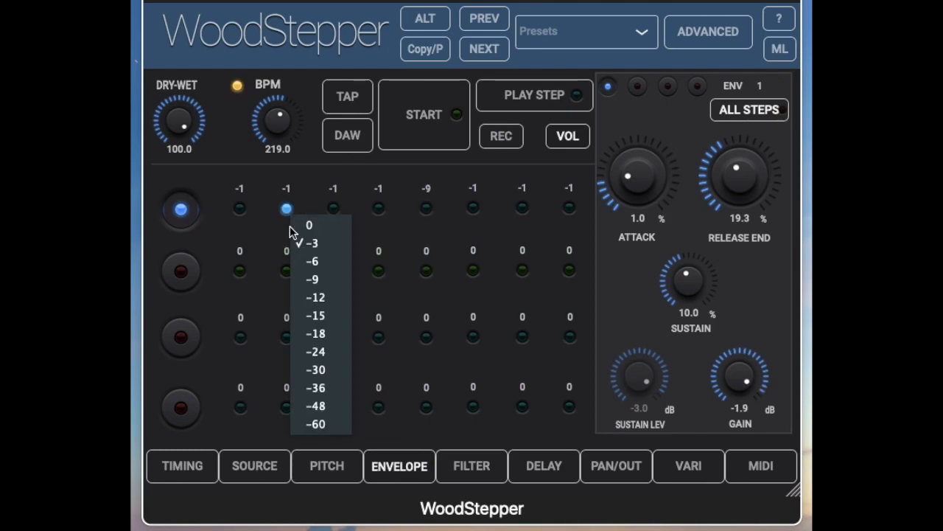
{"action": "left_click", "coordinate": [315, 316]}
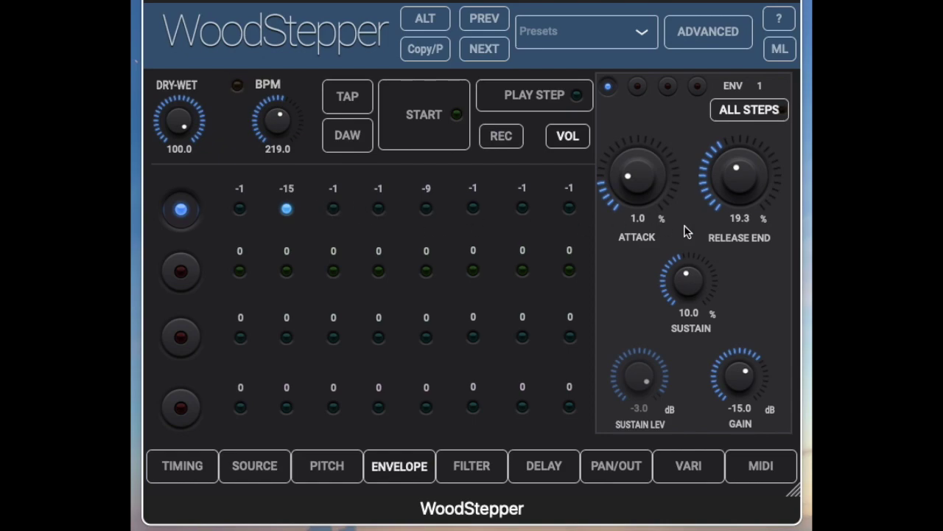
{"action": "left_click", "coordinate": [571, 138]}
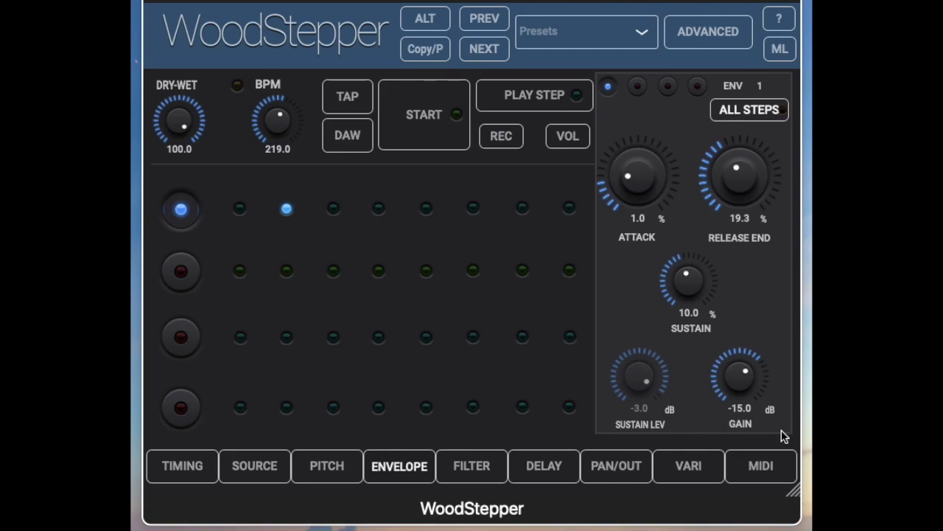
Set the first track's filter type to Moog-4p Lowpass on all steps.
{"action": "left_click", "coordinate": [474, 476]}
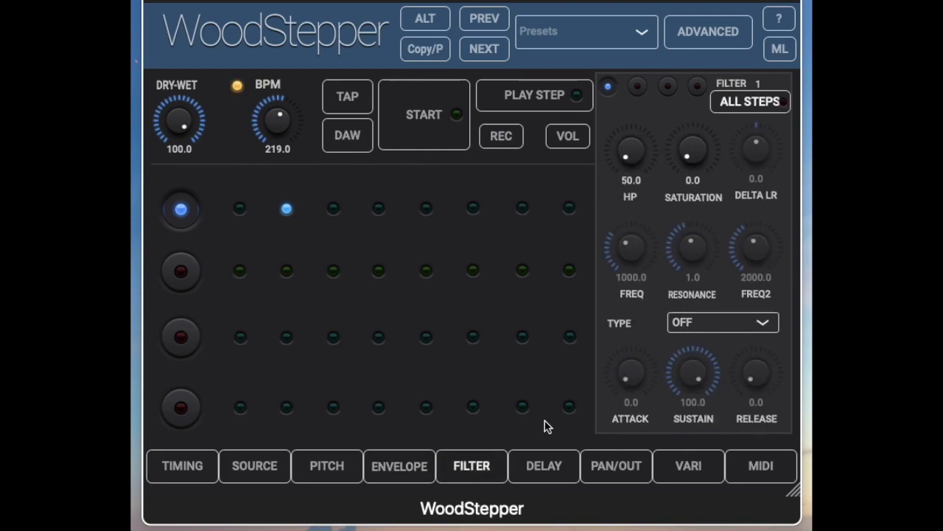
{"action": "left_click", "coordinate": [551, 474]}
{"action": "left_click", "coordinate": [616, 477]}
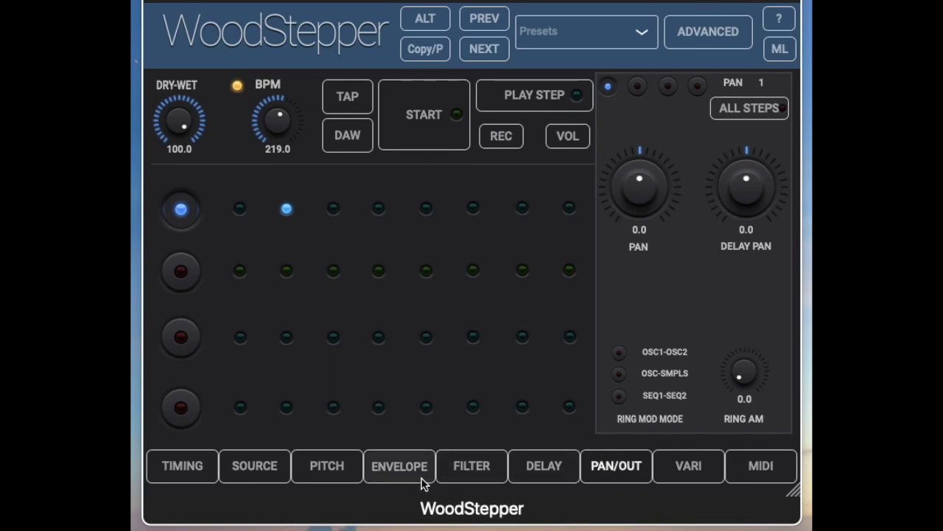
{"action": "left_click", "coordinate": [486, 481]}
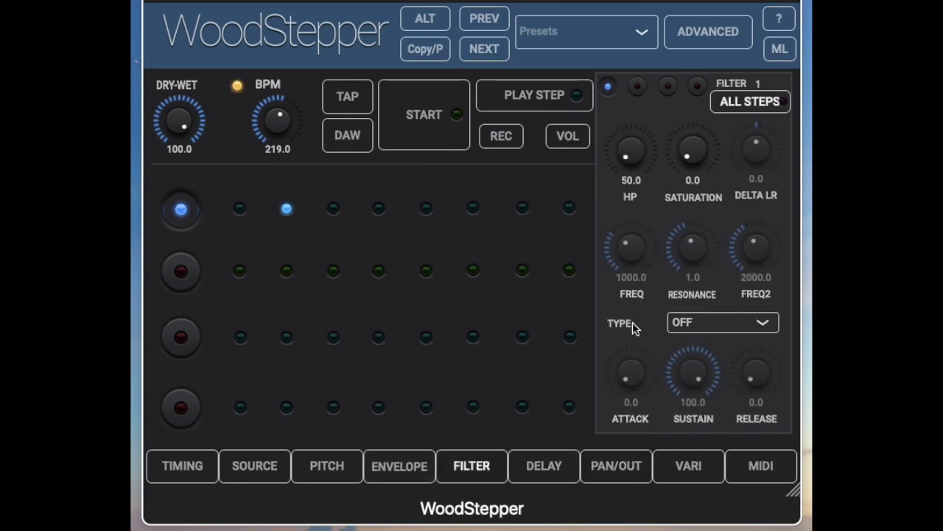
{"action": "left_click", "coordinate": [714, 331]}
{"action": "left_click", "coordinate": [720, 362]}
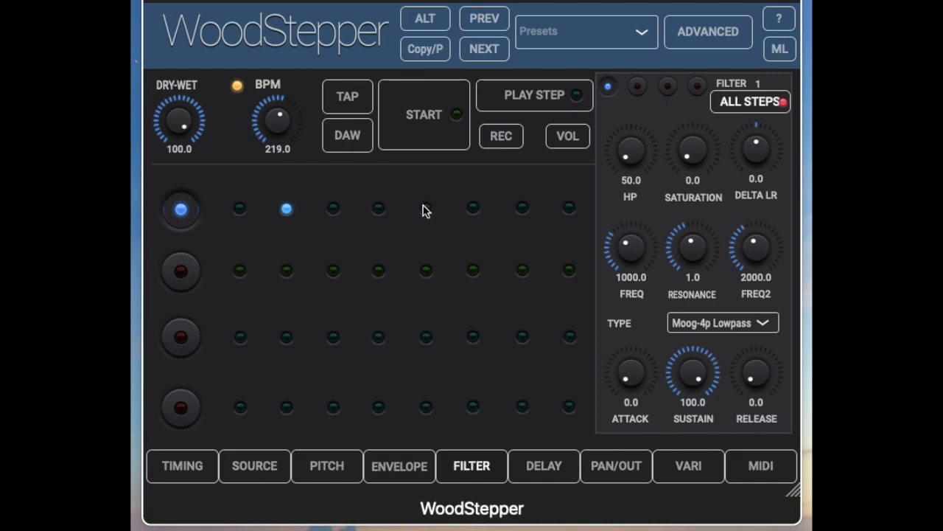
Preview the sequence briefly, stop it, and set the first track's envelope gain to 0 dB on all steps.
{"action": "left_click", "coordinate": [418, 118]}
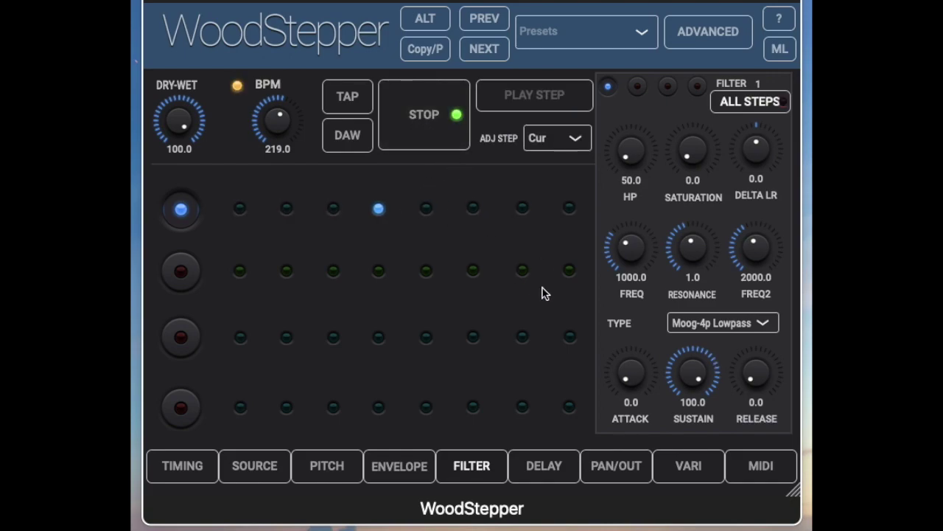
{"action": "left_click", "coordinate": [415, 126]}
{"action": "left_click", "coordinate": [574, 138]}
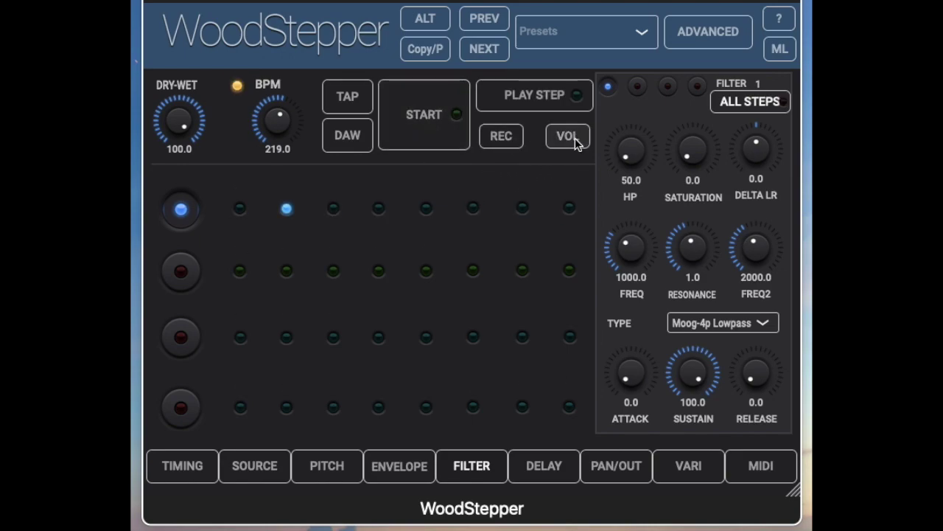
{"action": "left_click", "coordinate": [400, 469]}
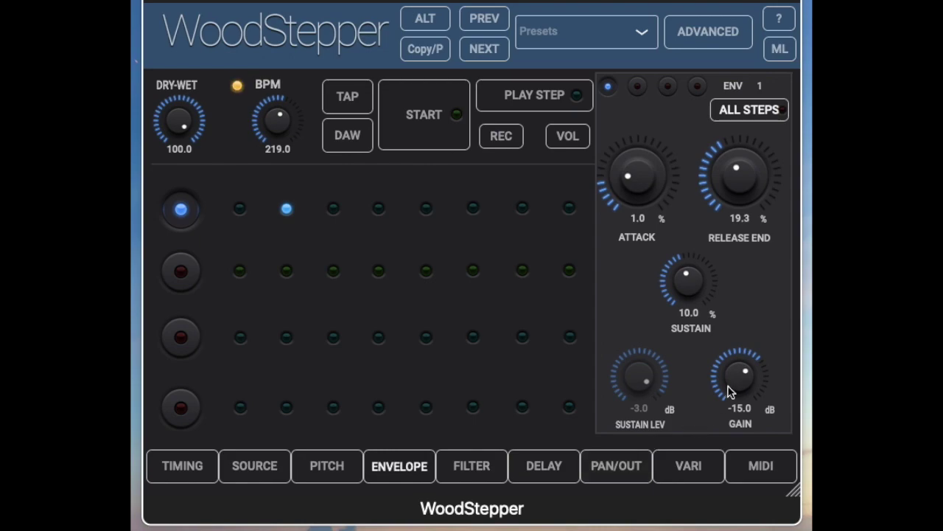
{"action": "left_click_drag", "start_coordinate": [759, 395], "coordinate": [727, 295]}
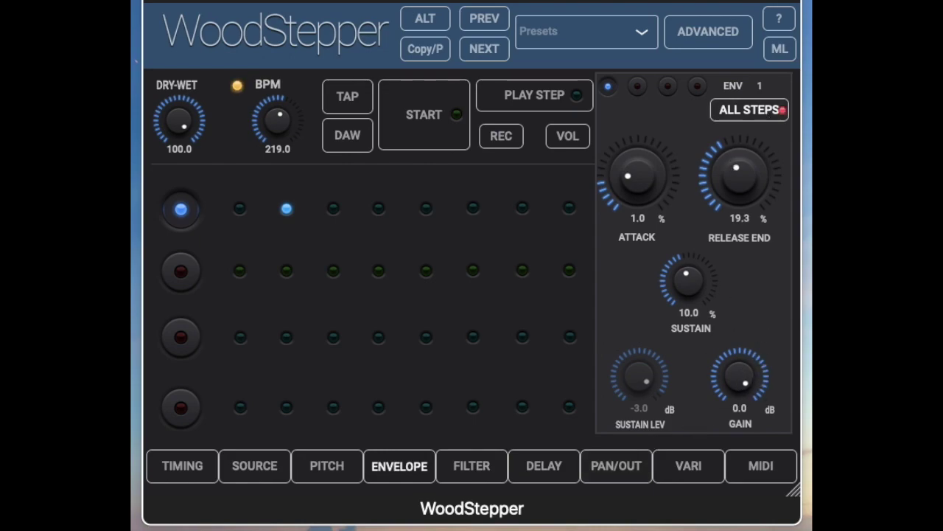
During playback, set the first track's filter frequency to 436.9 and resonance to 2.5 on all steps.
{"action": "left_click", "coordinate": [477, 465]}
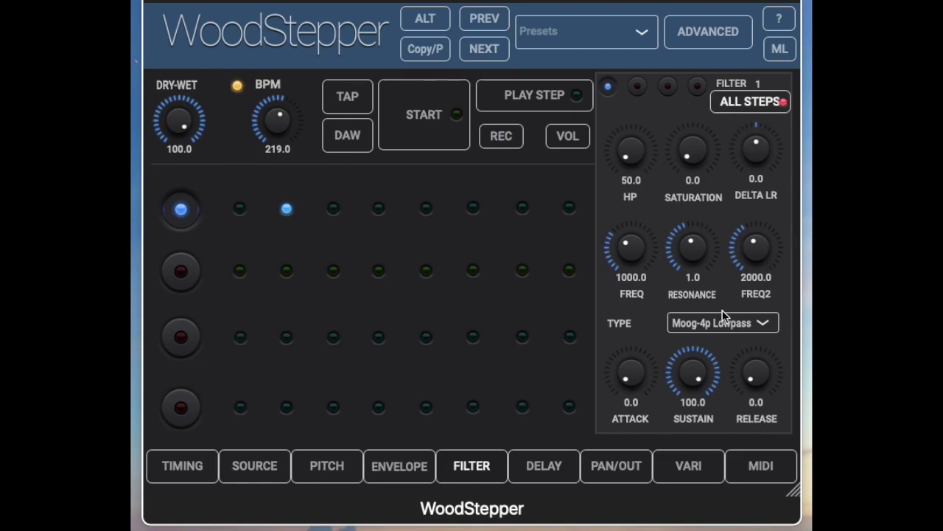
{"action": "left_click", "coordinate": [419, 126]}
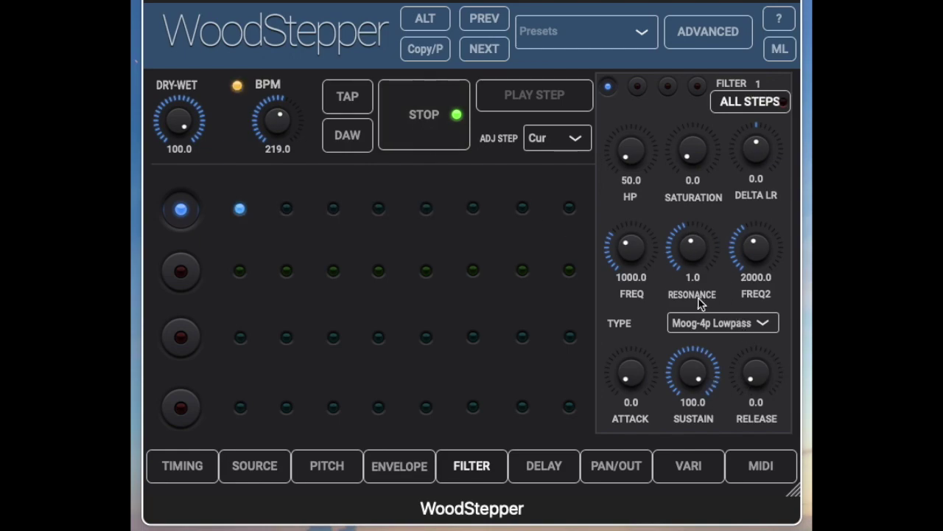
{"action": "left_click_drag", "start_coordinate": [630, 252], "coordinate": [632, 277]}
{"action": "left_click_drag", "start_coordinate": [706, 258], "coordinate": [700, 220]}
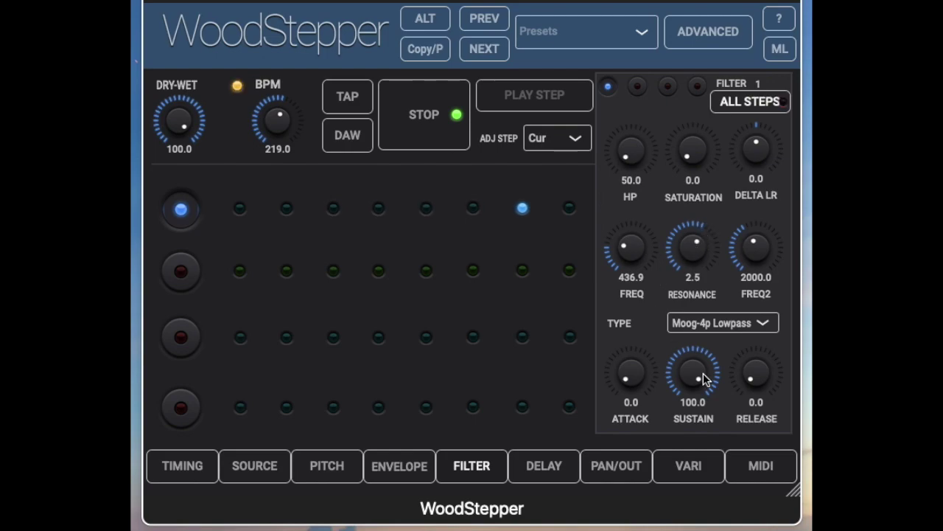
Set the first track's filter attack to 0.3, release to 1.5, sustain to 22.5 and saturation to 34.6 on all steps.
{"action": "left_click_drag", "start_coordinate": [624, 376], "coordinate": [638, 362]}
{"action": "left_click_drag", "start_coordinate": [753, 381], "coordinate": [752, 342]}
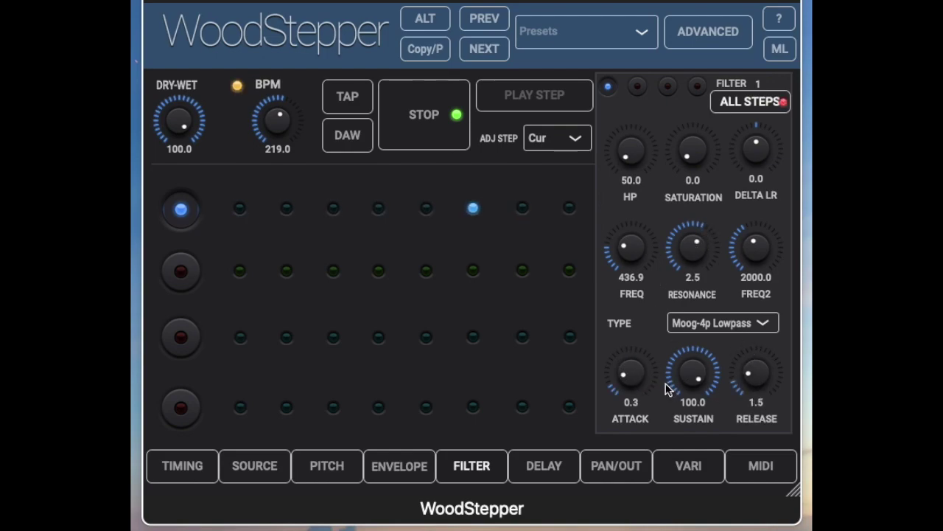
{"action": "left_click_drag", "start_coordinate": [685, 382], "coordinate": [696, 443]}
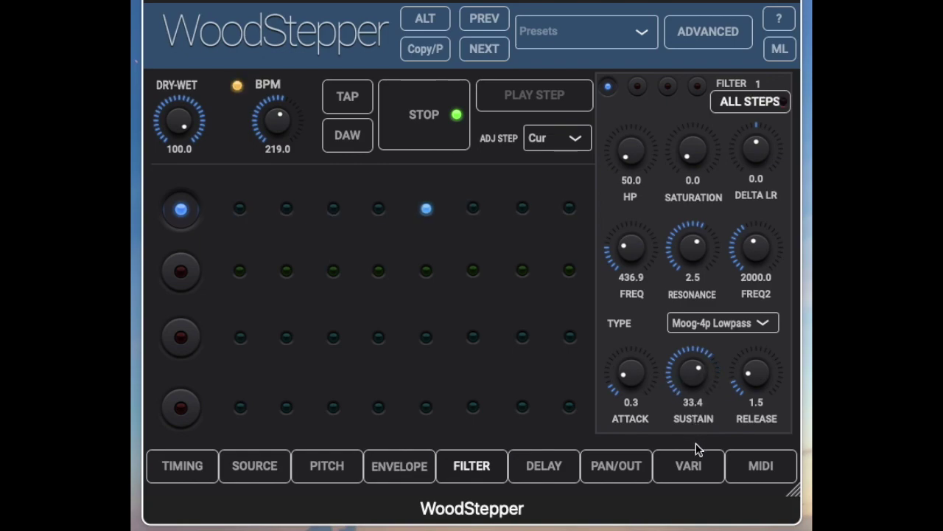
{"action": "left_click_drag", "start_coordinate": [695, 381], "coordinate": [694, 396]}
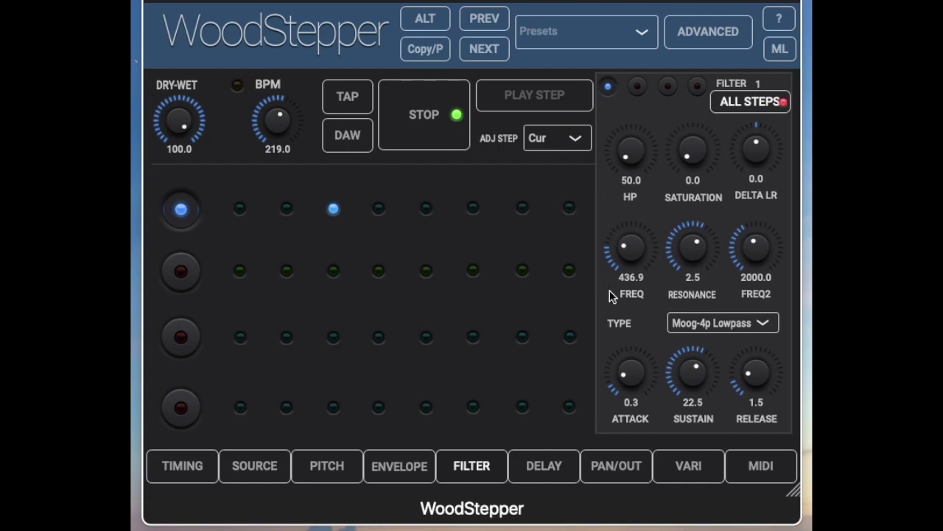
{"action": "left_click_drag", "start_coordinate": [691, 152], "coordinate": [681, 62]}
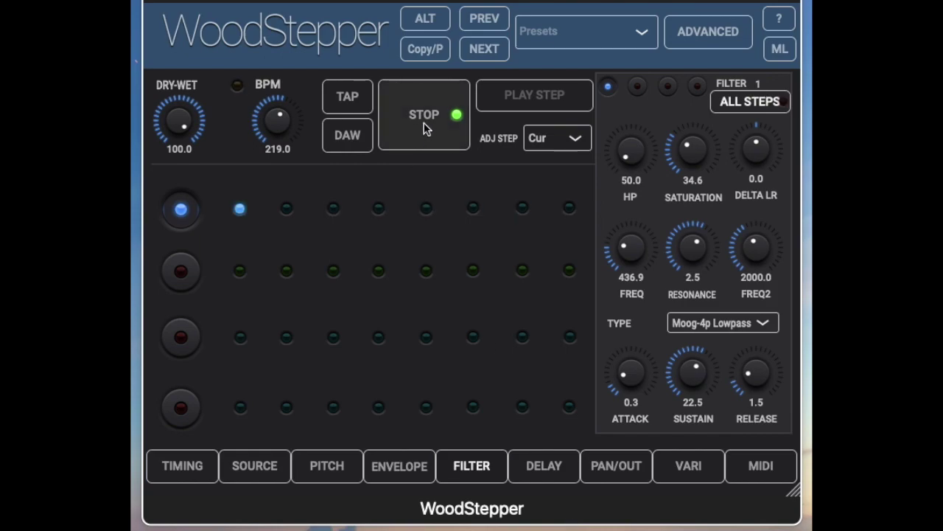
Give the first track a 1/4 tr delay with send 39.7, feedback 42.5 and saturation 55.6 on all steps, and stop playback.
{"action": "left_click", "coordinate": [542, 481]}
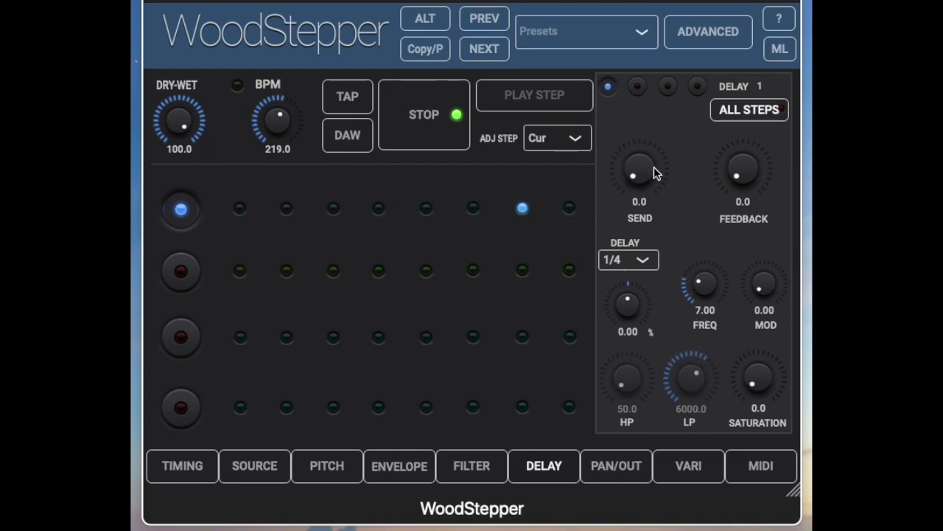
{"action": "left_click_drag", "start_coordinate": [653, 166], "coordinate": [642, 89]}
{"action": "left_click_drag", "start_coordinate": [746, 174], "coordinate": [731, 85]}
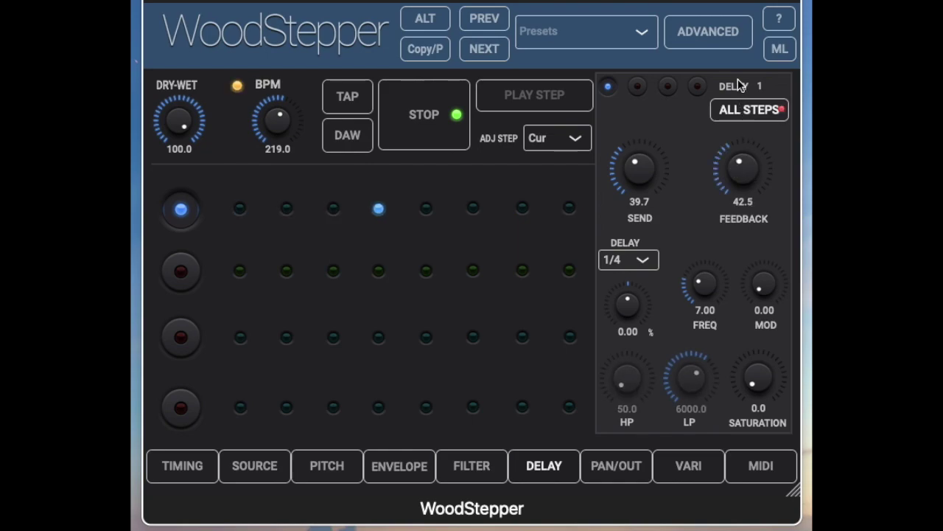
{"action": "left_click", "coordinate": [627, 259]}
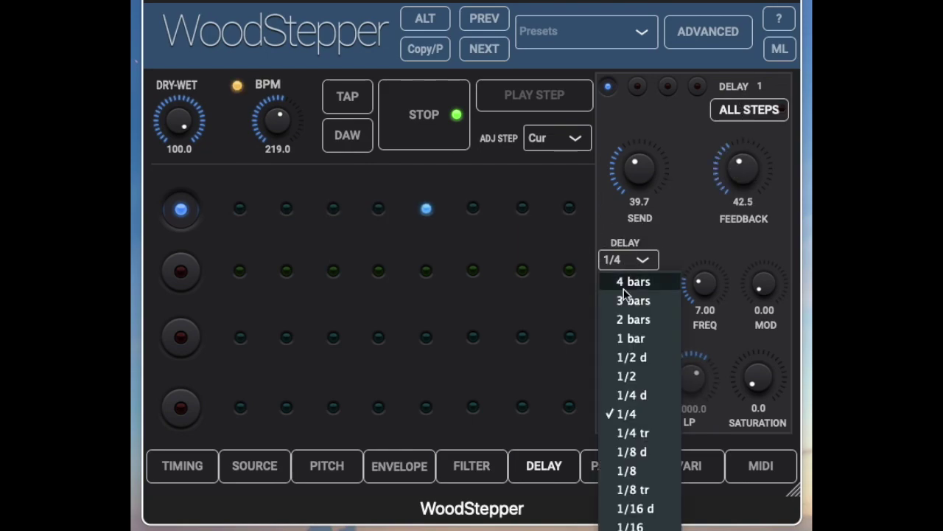
{"action": "left_click", "coordinate": [630, 433]}
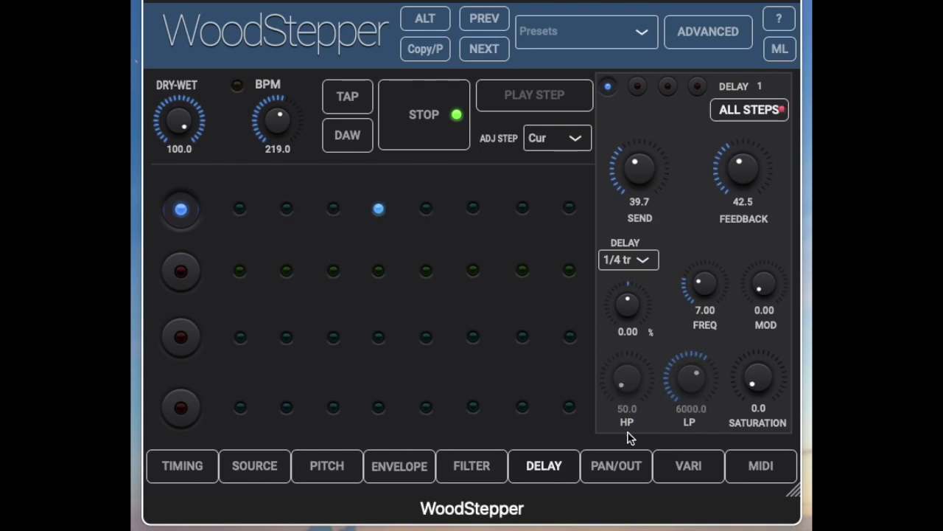
{"action": "left_click_drag", "start_coordinate": [757, 377], "coordinate": [759, 273]}
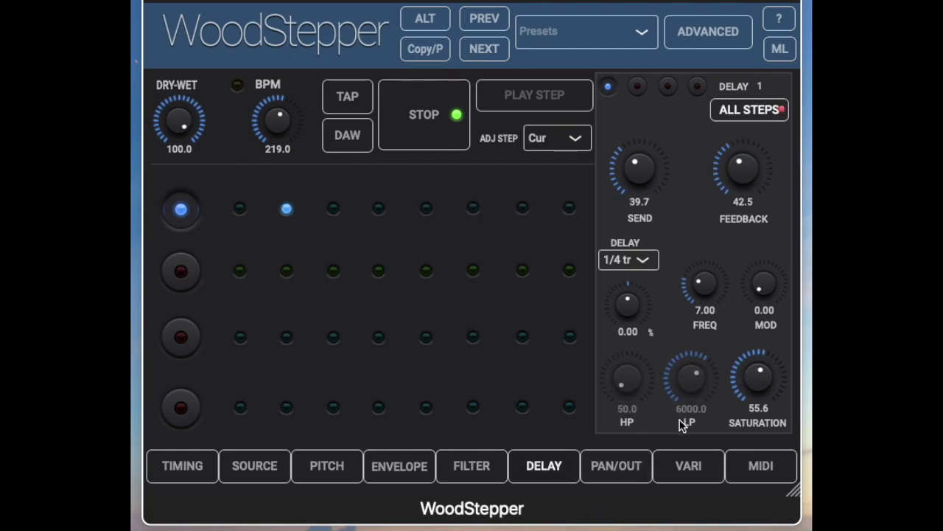
{"action": "left_click", "coordinate": [410, 138]}
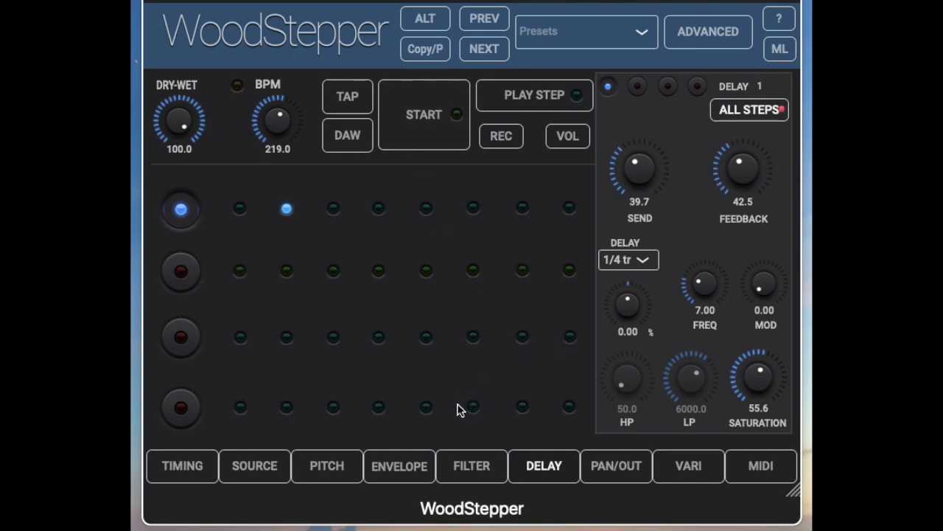
Load the drum sample Woodman Snare wet.wav into the first track's source.
{"action": "left_click", "coordinate": [249, 469]}
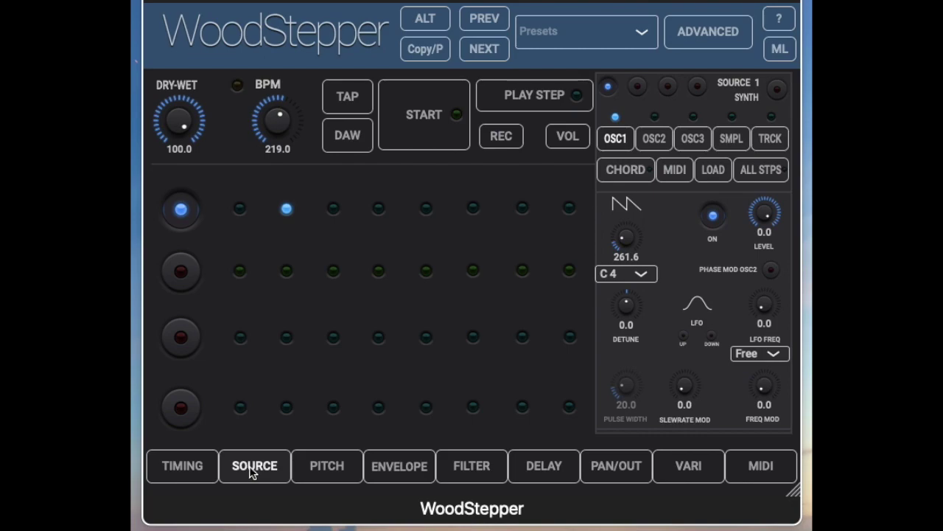
{"action": "left_click", "coordinate": [730, 140]}
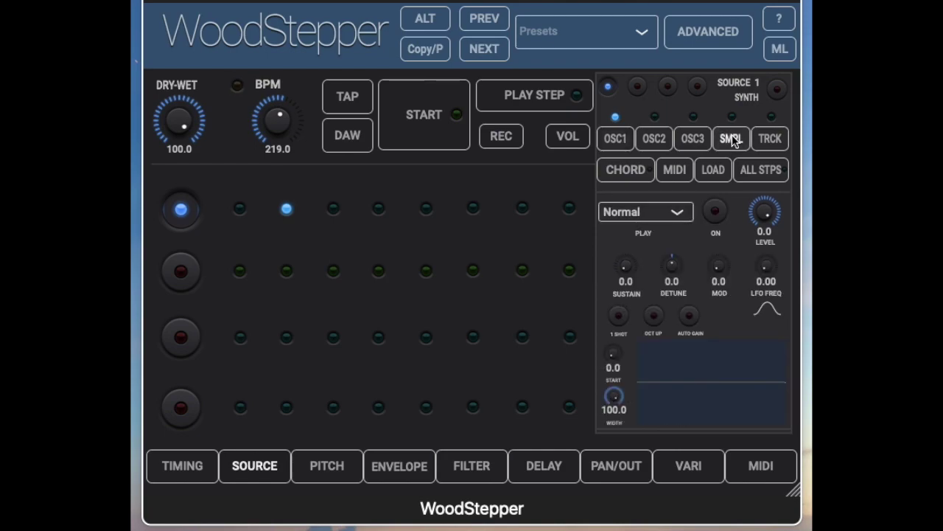
{"action": "left_click", "coordinate": [713, 171]}
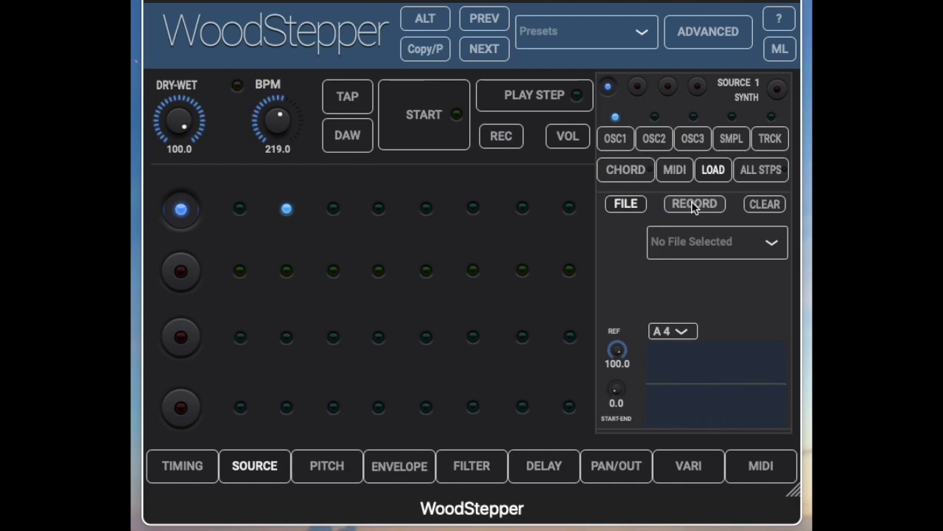
{"action": "left_click", "coordinate": [703, 241]}
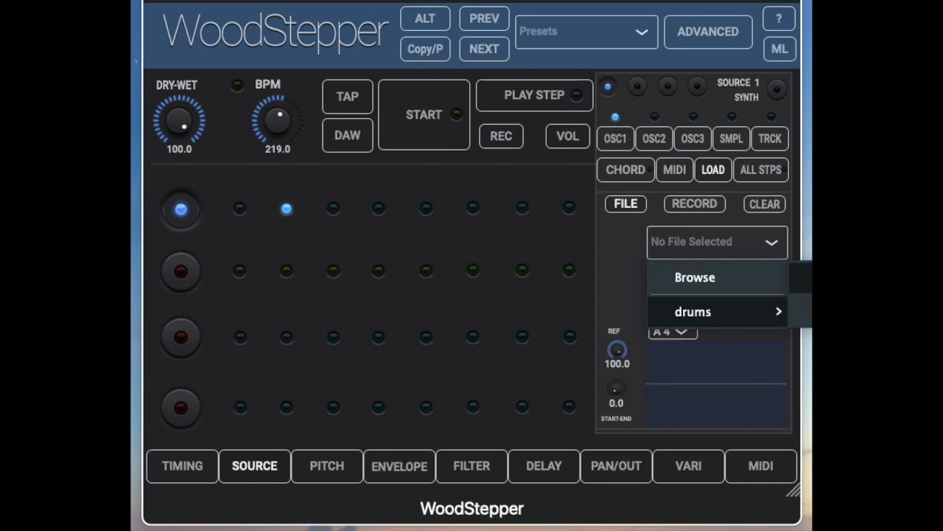
{"action": "key", "text": "Return"}
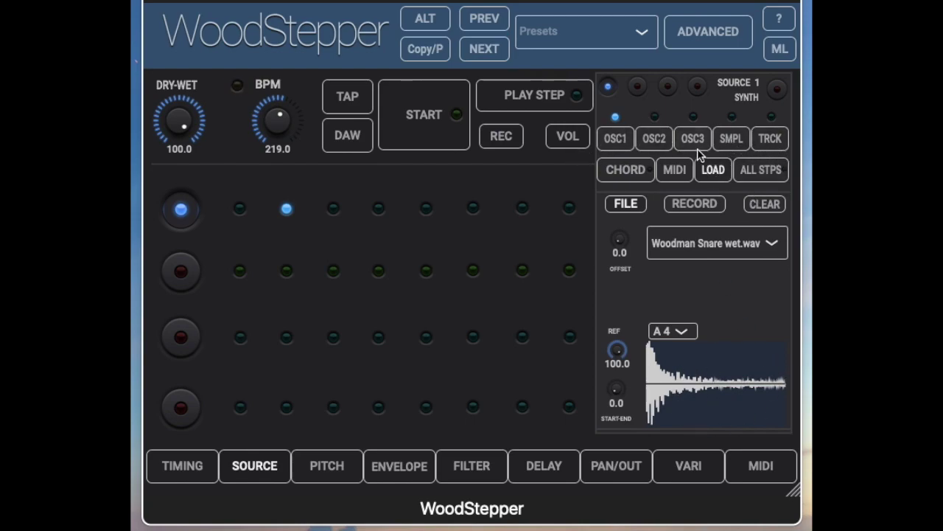
Enable the sample and turn off OSC1 in the first track's source, and play the sequence briefly.
{"action": "left_click", "coordinate": [727, 140]}
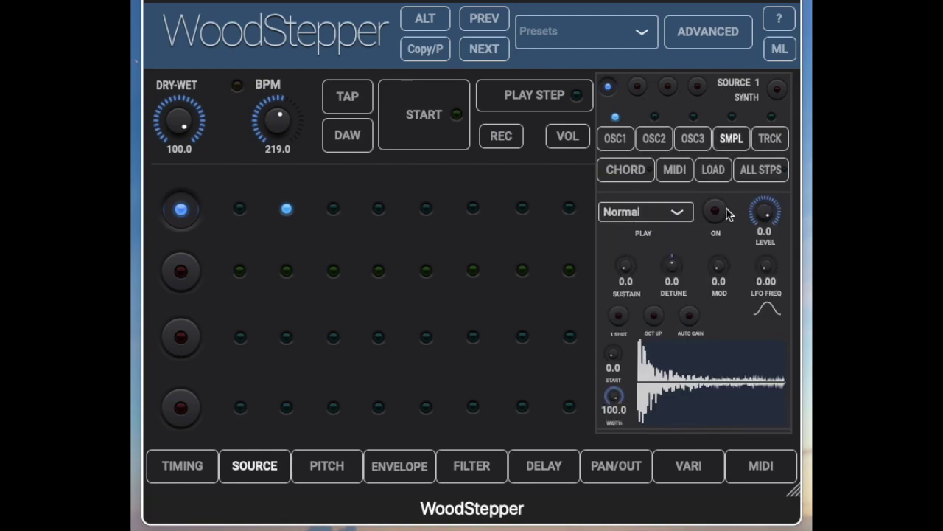
{"action": "left_click", "coordinate": [732, 118]}
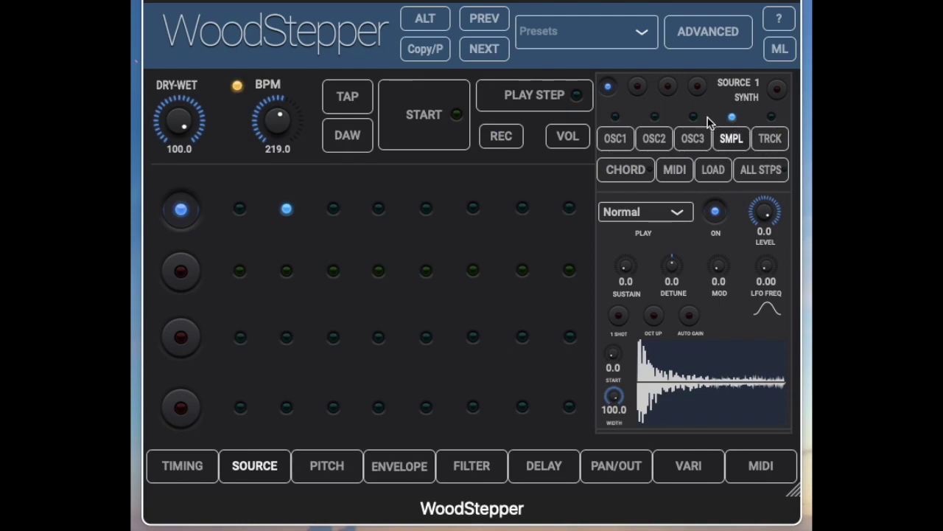
{"action": "left_click", "coordinate": [424, 130]}
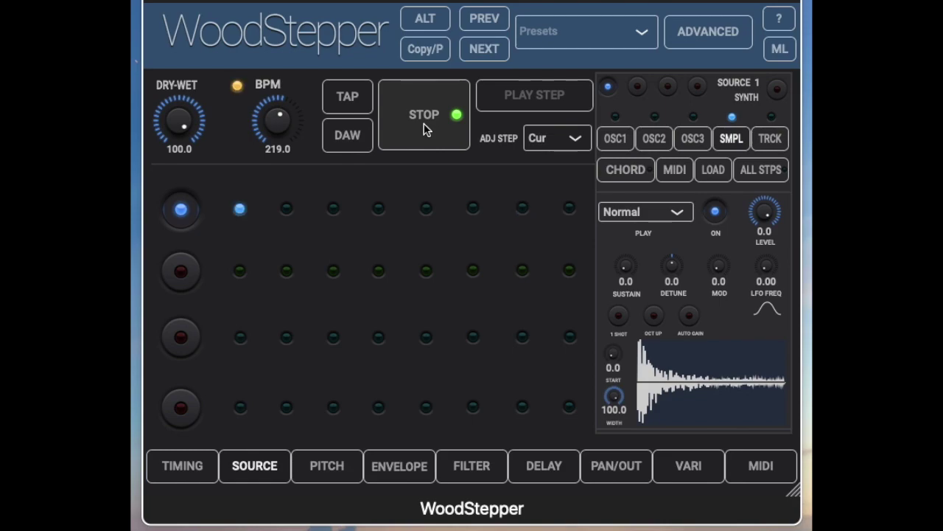
{"action": "left_click", "coordinate": [424, 123]}
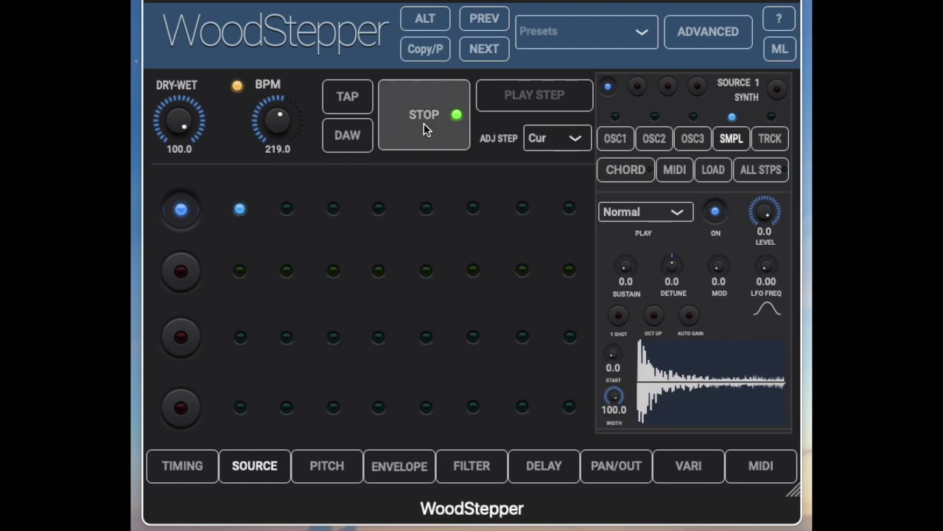
Disable pitch for the first track on all steps, restart playback, and lower the tempo to 142.5 BPM.
{"action": "left_click", "coordinate": [339, 474]}
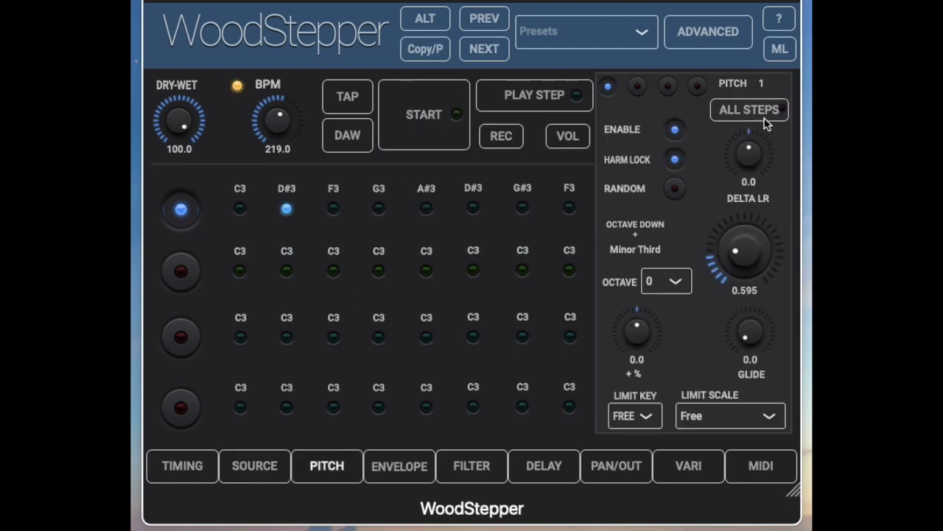
{"action": "left_click", "coordinate": [674, 129]}
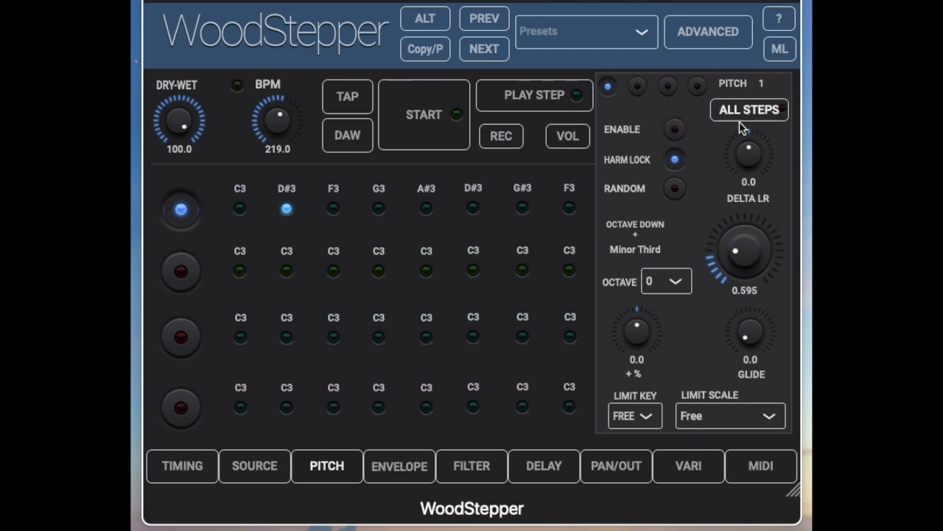
{"action": "left_click", "coordinate": [259, 465]}
{"action": "left_click", "coordinate": [426, 124]}
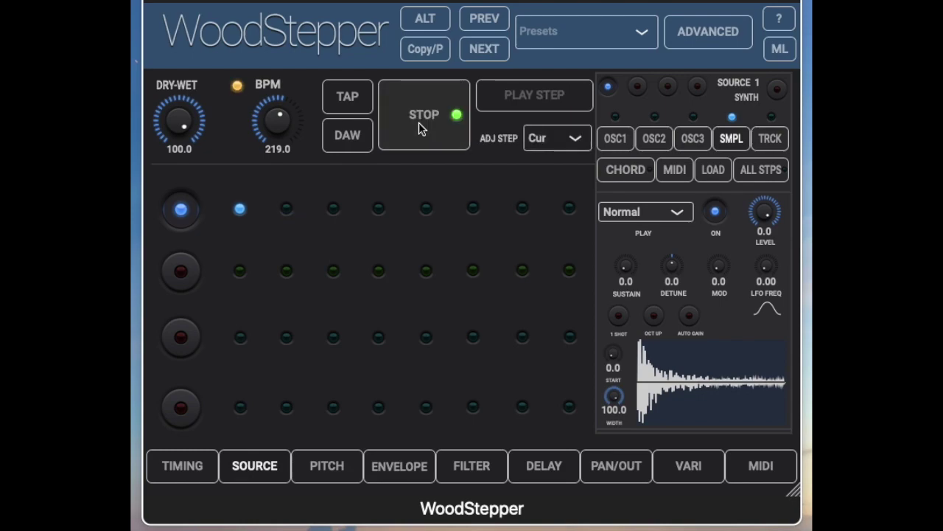
{"action": "mouse_move", "coordinate": [277, 121]}
{"action": "left_mouse_down"}
{"action": "mouse_move", "coordinate": [274, 146]}
{"action": "mouse_move", "coordinate": [273, 135]}
{"action": "left_mouse_up"}
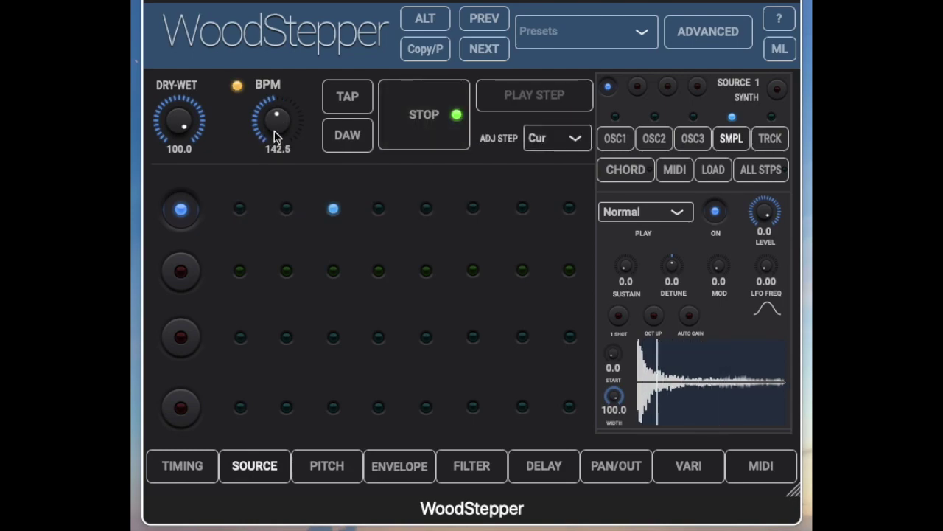